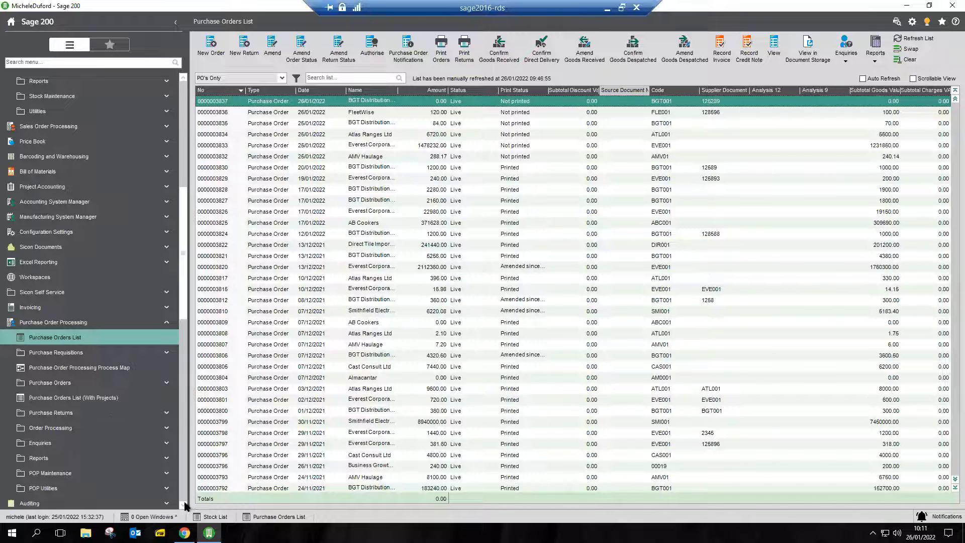
View the Manage SOP Back Orders form in Sicon Distribution's SOP Management and close it.
{"action": "scroll", "coordinate": [185, 506], "scroll_direction": "down", "scroll_amount": 3}
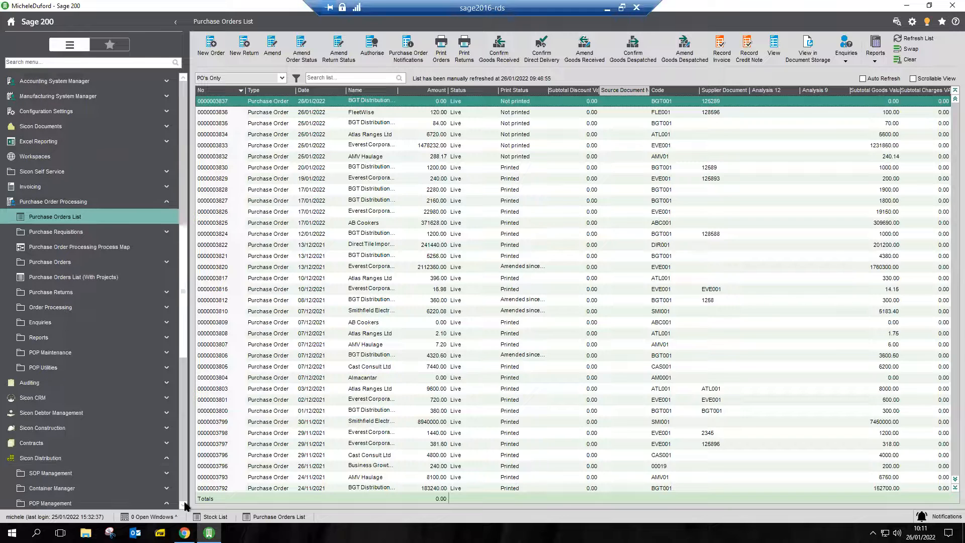
{"action": "scroll", "coordinate": [185, 498], "scroll_direction": "down", "scroll_amount": 5}
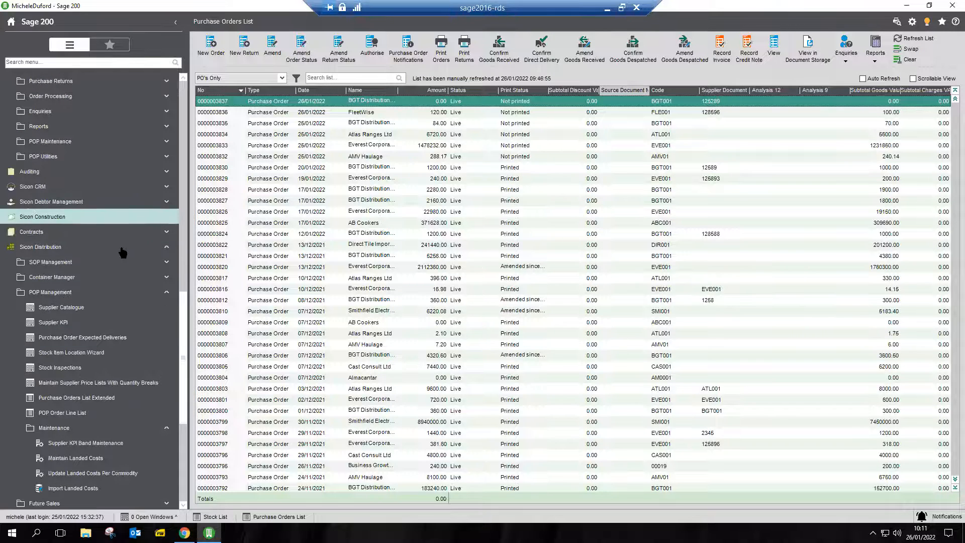
{"action": "left_click", "coordinate": [73, 266]}
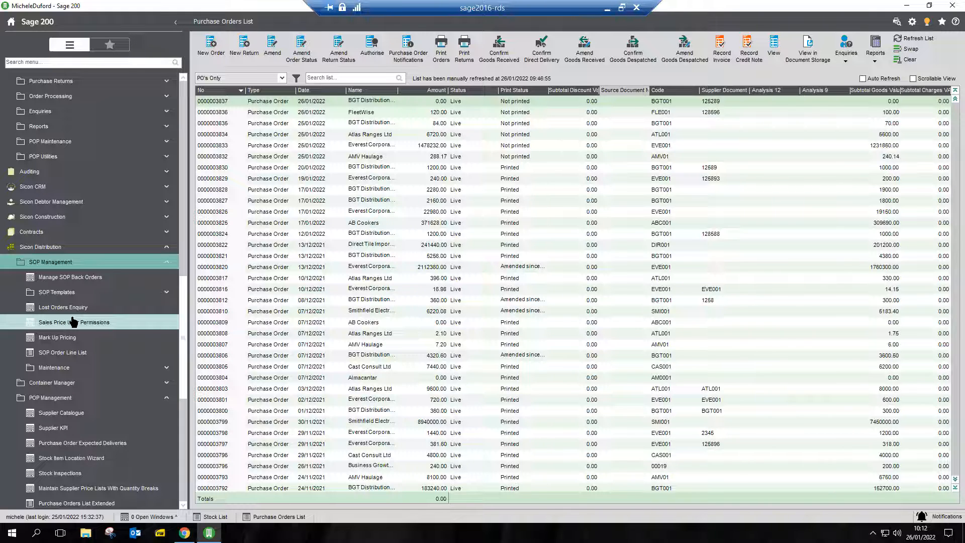
{"action": "left_click", "coordinate": [88, 281]}
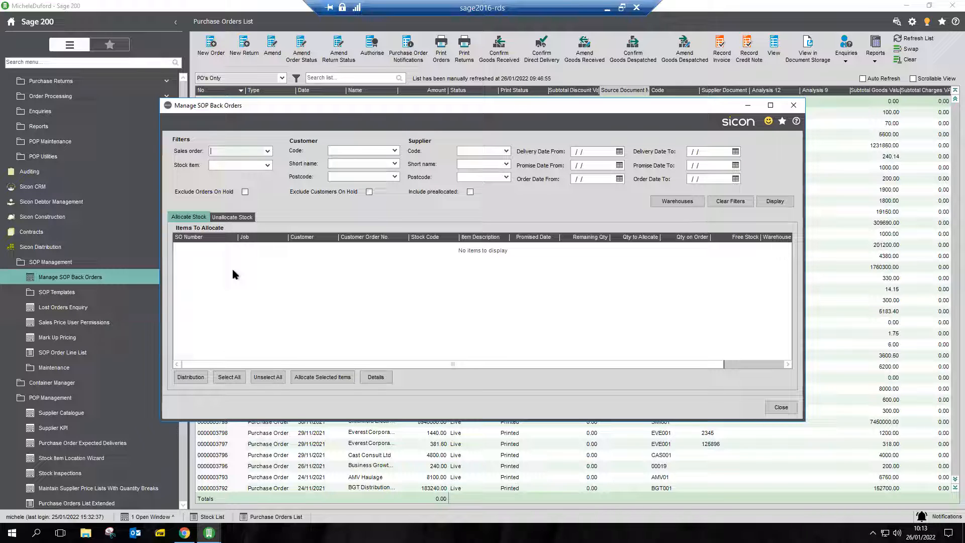
{"action": "left_click", "coordinate": [788, 110]}
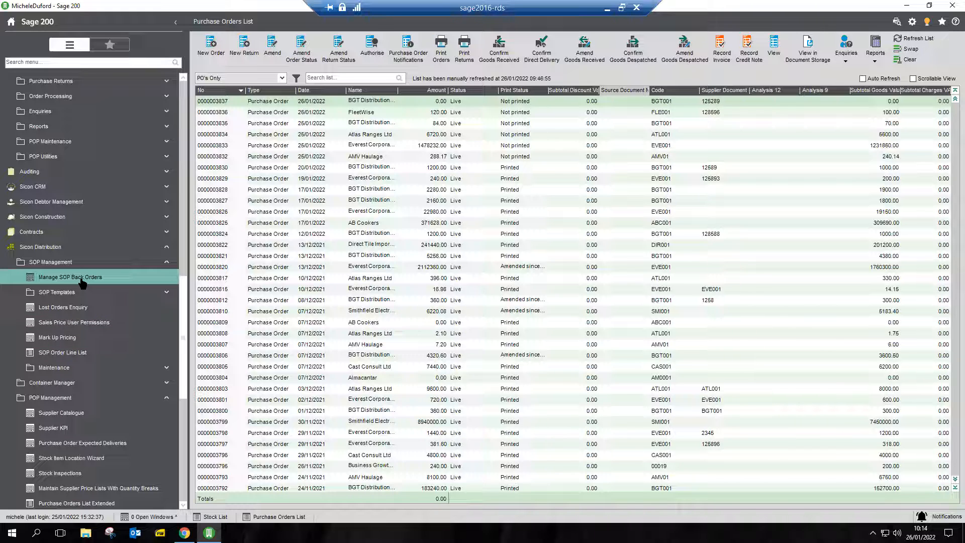
Open the SOP Order Line List and check which columns can be shown in it.
{"action": "left_click", "coordinate": [80, 353]}
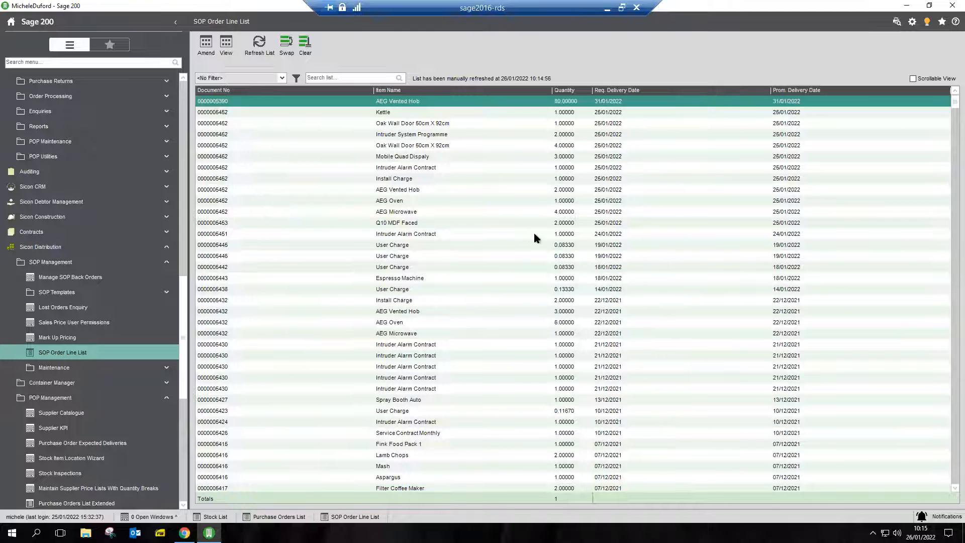
{"action": "right_click", "coordinate": [528, 202]}
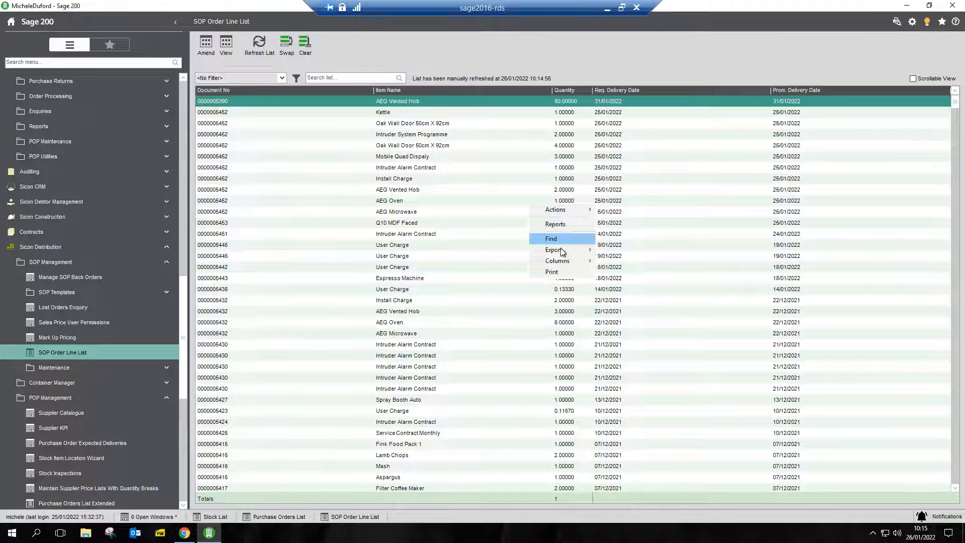
{"action": "mouse_move", "coordinate": [568, 263]}
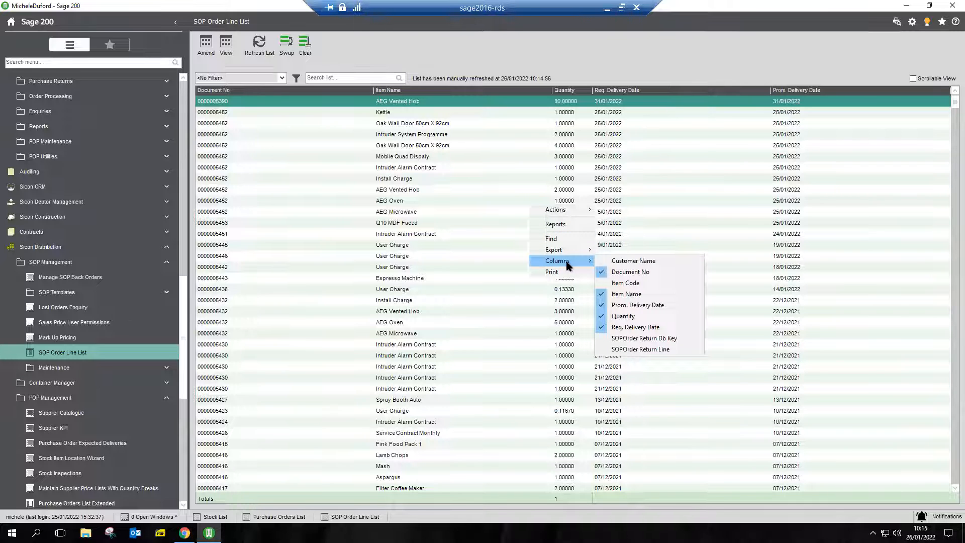
{"action": "left_click", "coordinate": [352, 221]}
{"action": "left_click", "coordinate": [346, 222]}
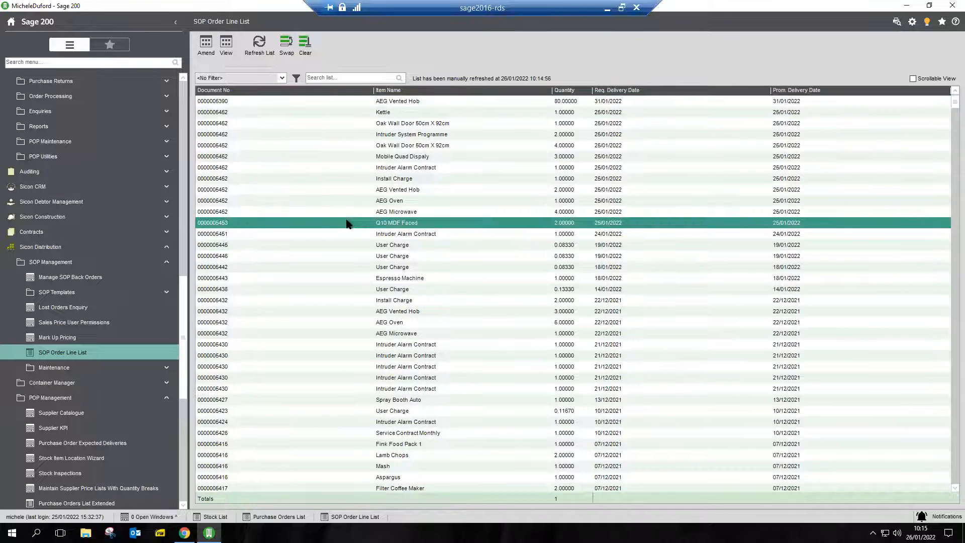
Check the export options available for the SOP Order Line List.
{"action": "right_click", "coordinate": [295, 146]}
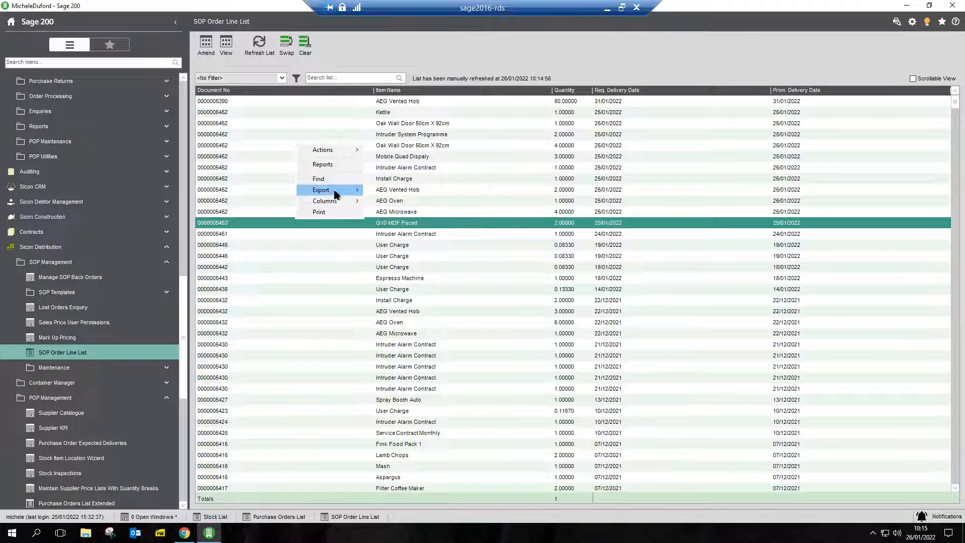
{"action": "mouse_move", "coordinate": [339, 192]}
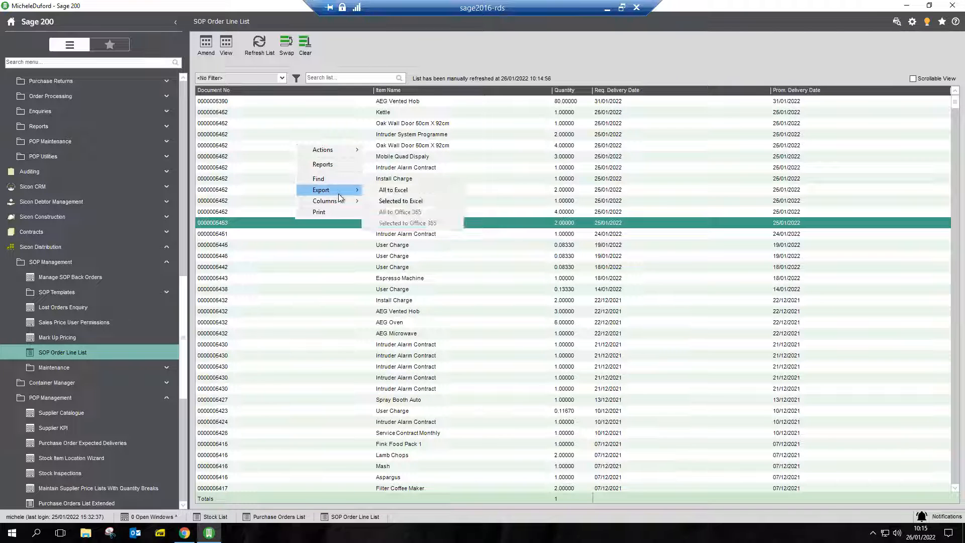
{"action": "left_click", "coordinate": [291, 265]}
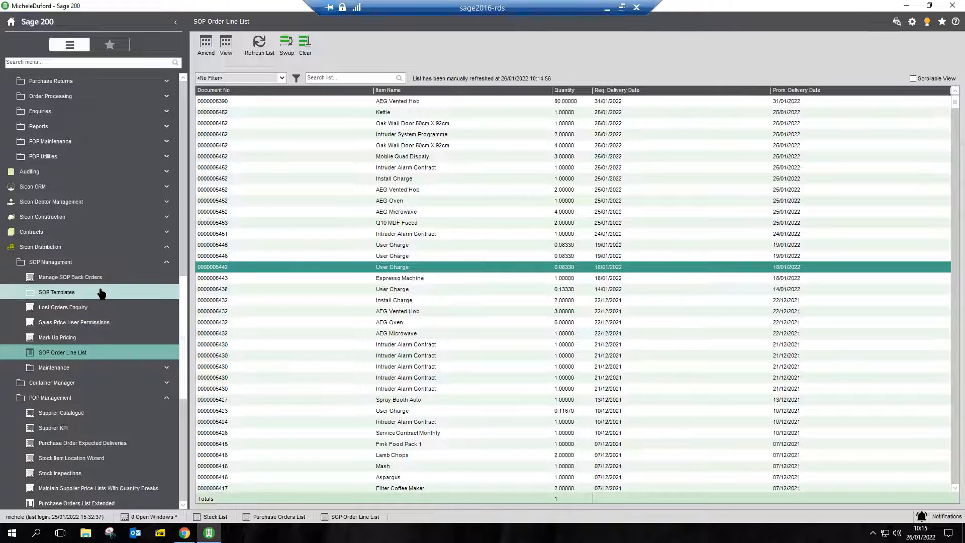
Open the Sales Orders List under Sales Order Processing and start a new order.
{"action": "scroll", "coordinate": [102, 294], "scroll_direction": "up", "scroll_amount": 2}
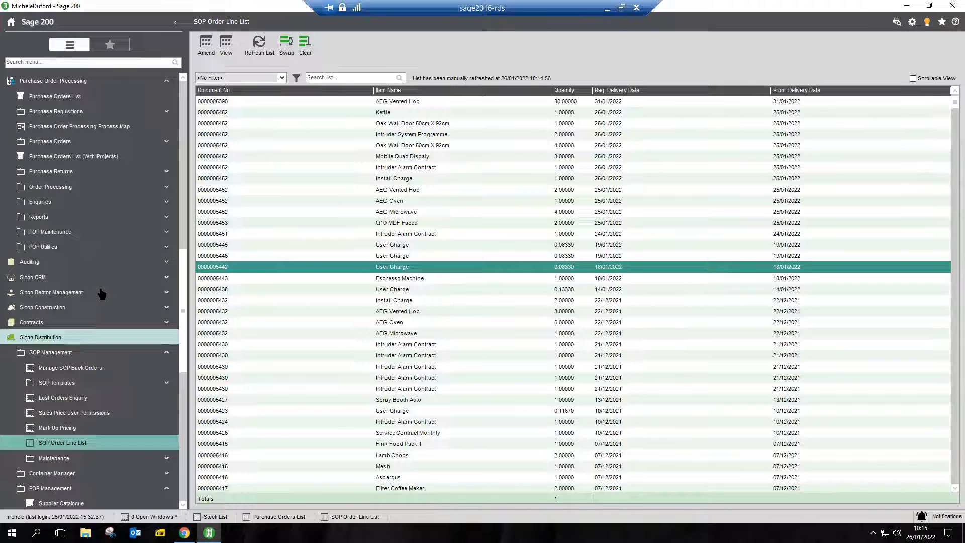
{"action": "scroll", "coordinate": [102, 293], "scroll_direction": "up", "scroll_amount": 5}
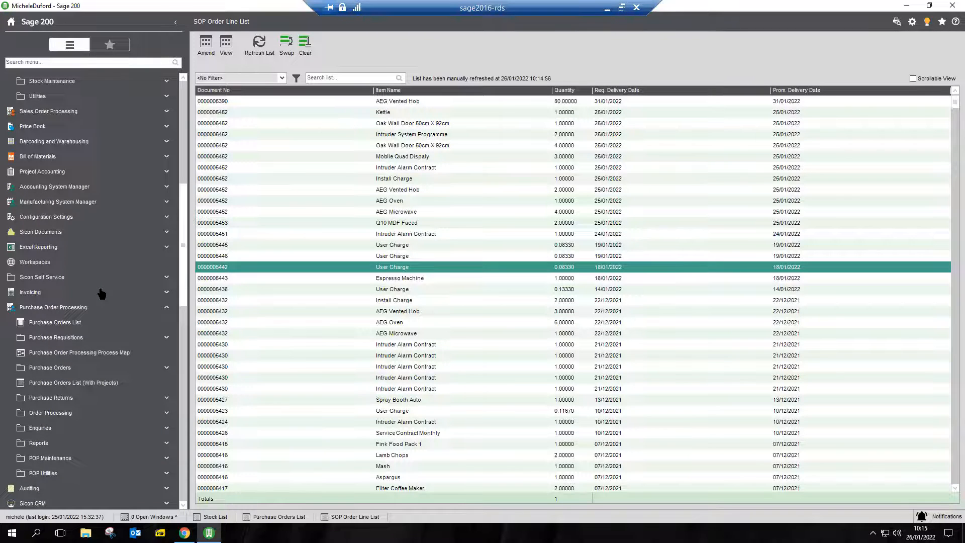
{"action": "scroll", "coordinate": [102, 293], "scroll_direction": "up", "scroll_amount": 2}
{"action": "scroll", "coordinate": [101, 293], "scroll_direction": "up", "scroll_amount": 3}
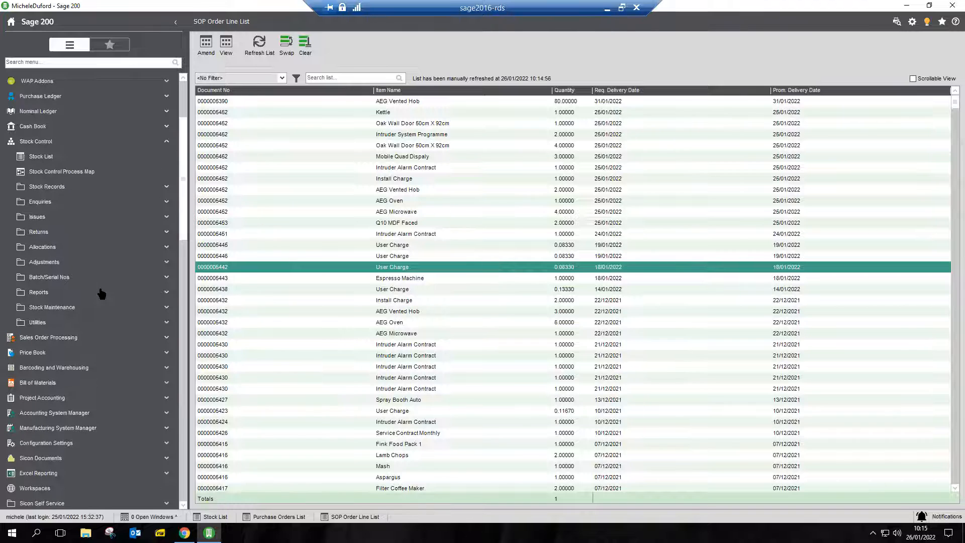
{"action": "left_click", "coordinate": [85, 339]}
{"action": "left_click", "coordinate": [66, 322]}
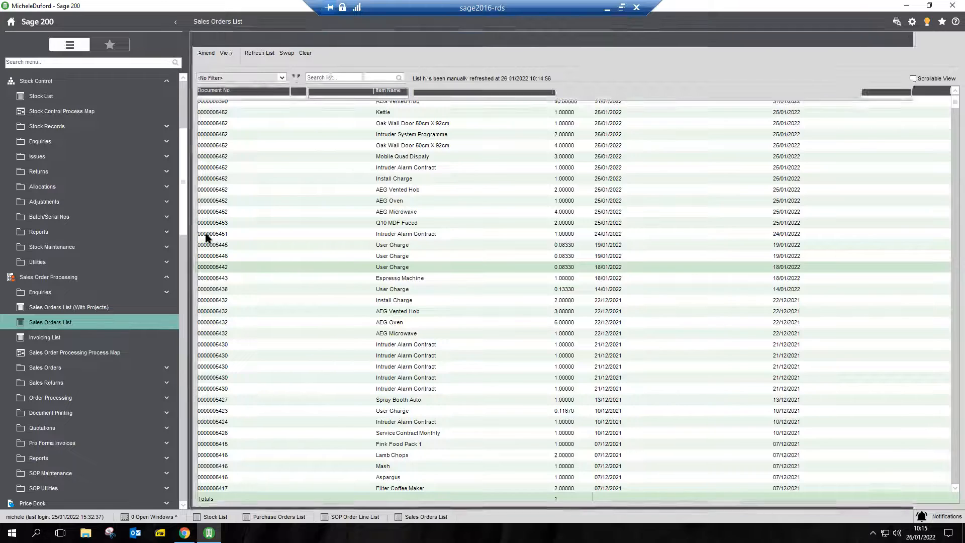
{"action": "left_click", "coordinate": [210, 48]}
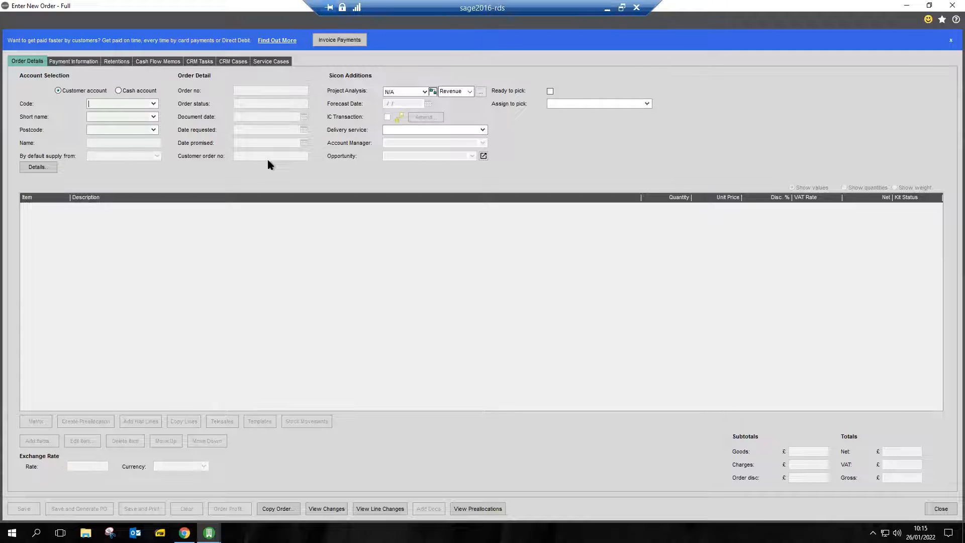
Select the Abbey customer account for the order, dismissing its undespatched orders and accepting the extra customer details.
{"action": "left_click", "coordinate": [154, 120]}
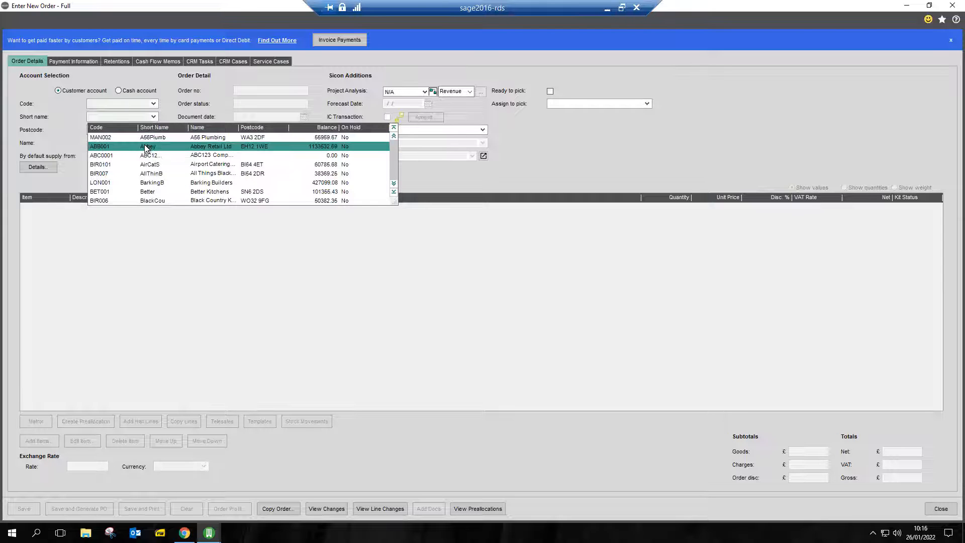
{"action": "left_click", "coordinate": [145, 146]}
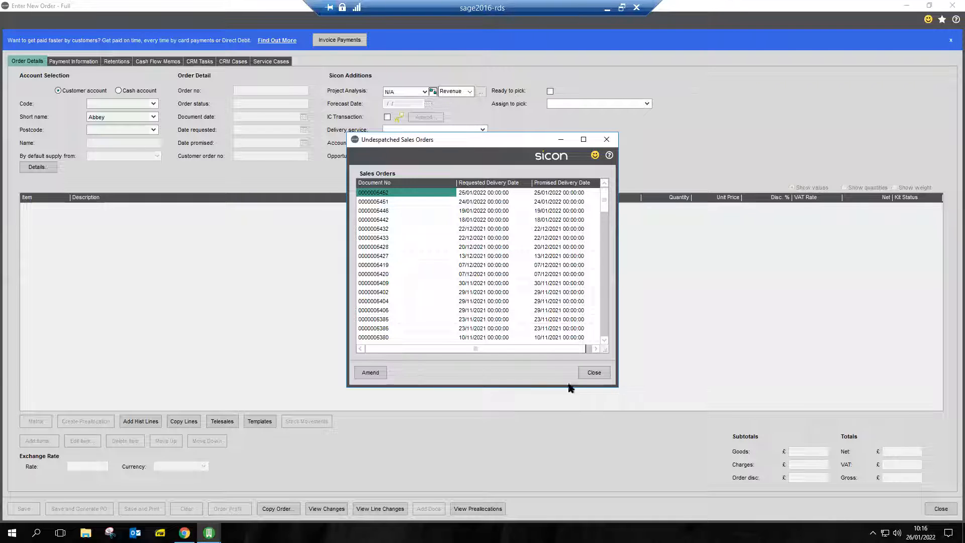
{"action": "left_click", "coordinate": [587, 371]}
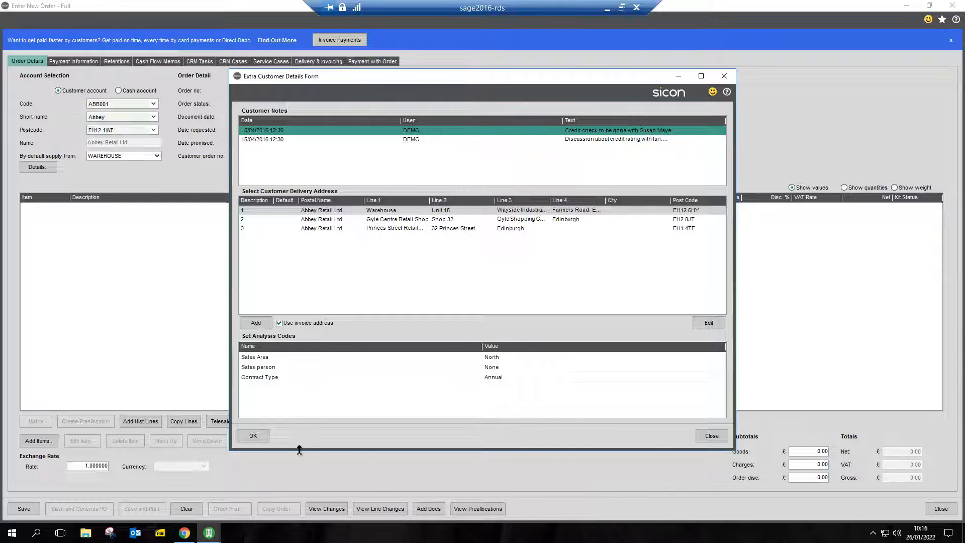
{"action": "left_click", "coordinate": [254, 436]}
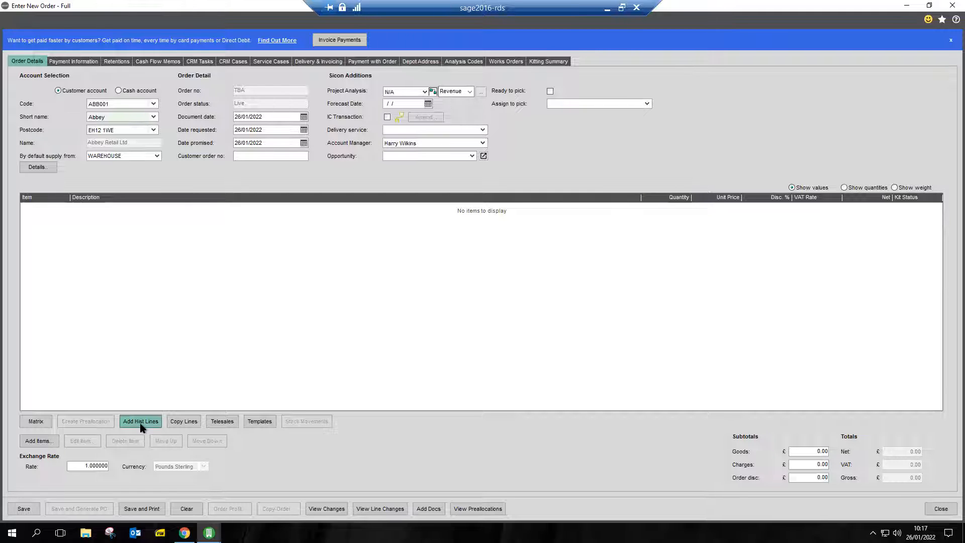
Load the order template AEG 4BHT03 for the new sales order.
{"action": "left_click", "coordinate": [254, 425]}
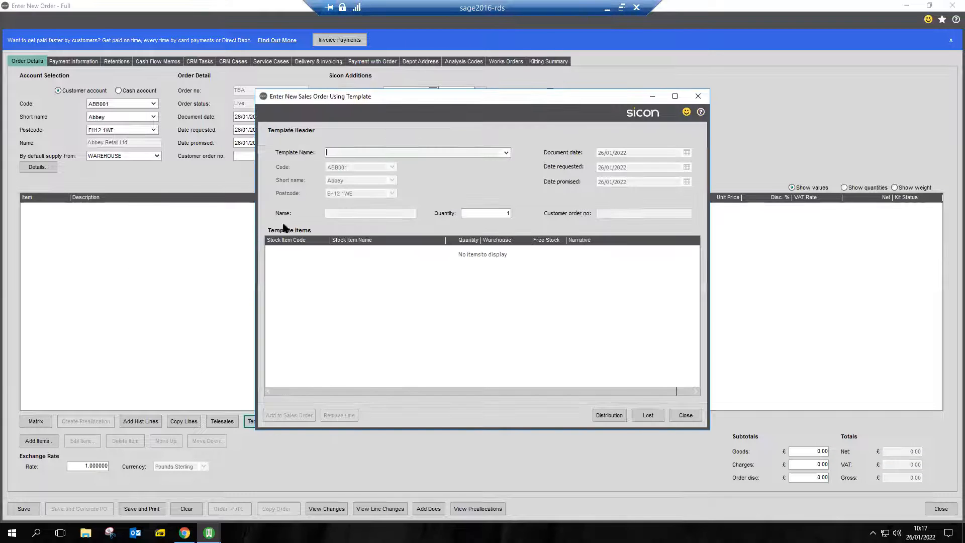
{"action": "left_click", "coordinate": [506, 152]}
{"action": "left_click", "coordinate": [358, 162]}
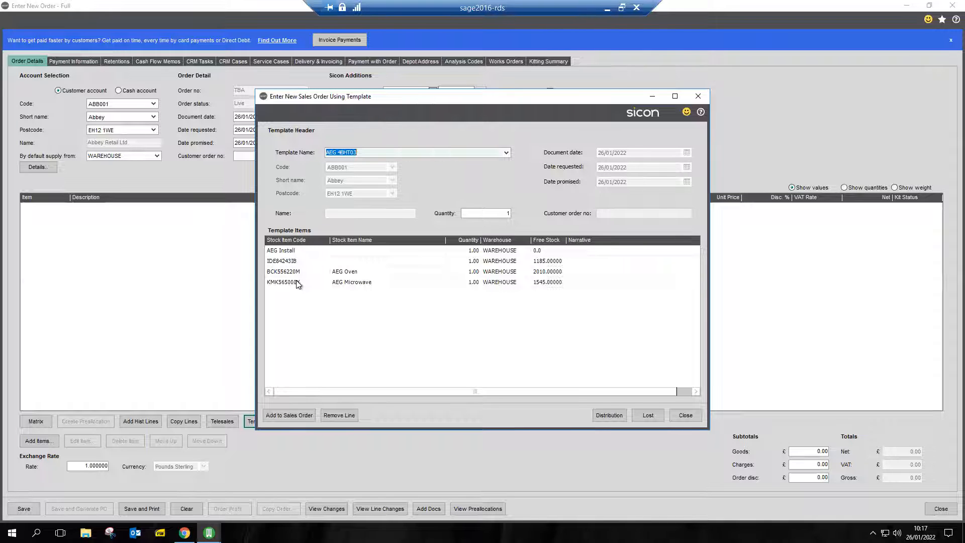
{"action": "key", "text": "Tab"}
Add the template items to the sales order with quantity 0 for AEG Install and IDE84243IB and 2 for AEG Microwave.
{"action": "left_click", "coordinate": [471, 272]}
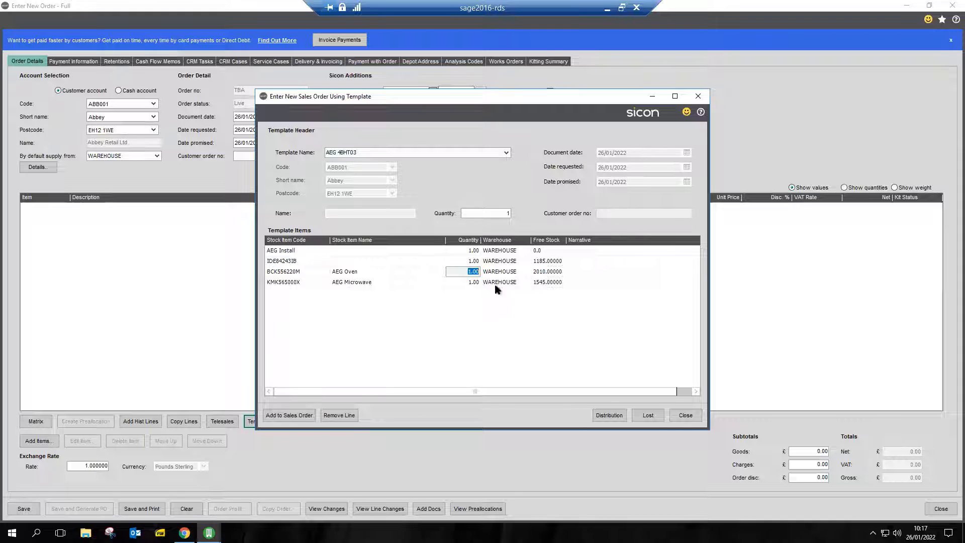
{"action": "left_click", "coordinate": [471, 251]}
{"action": "type", "text": "0"}
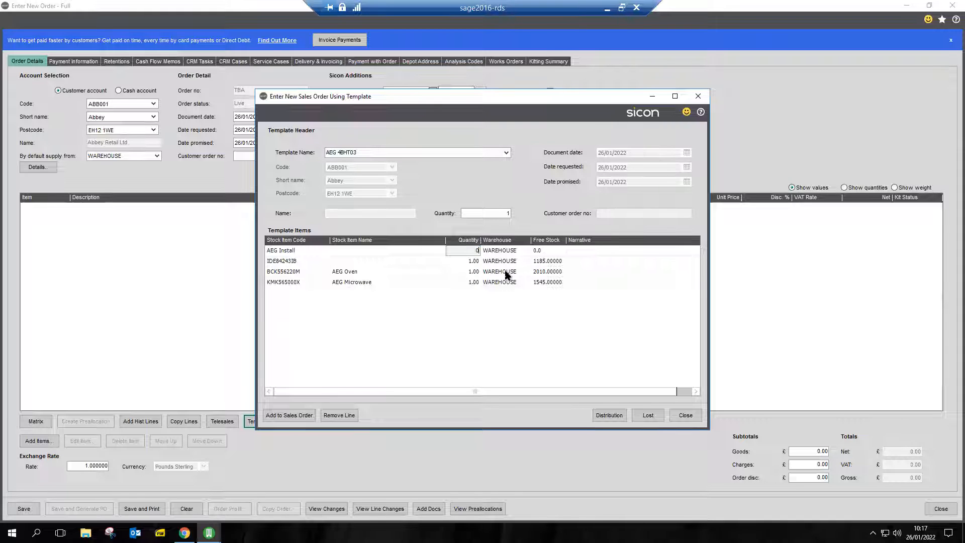
{"action": "key", "text": "Down"}
{"action": "type", "text": "0"}
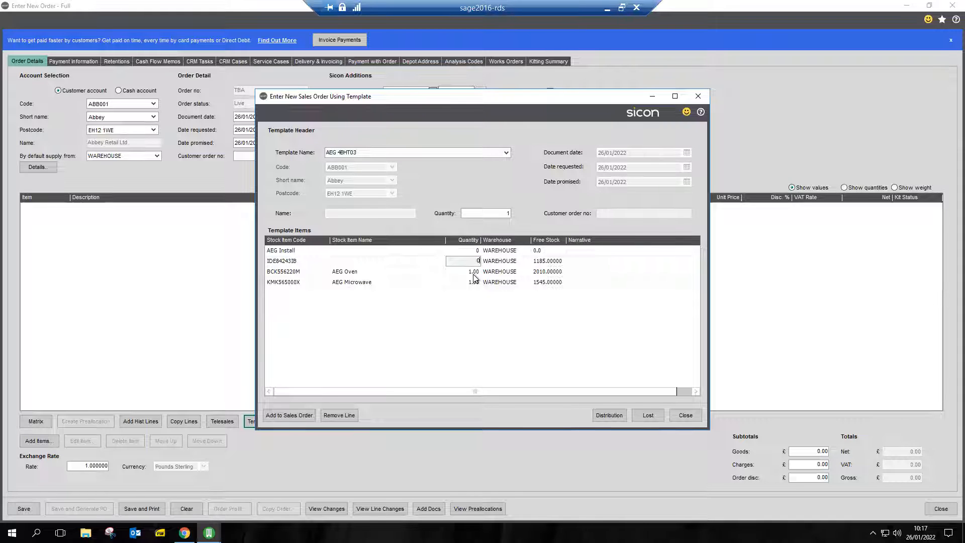
{"action": "left_click", "coordinate": [475, 283]}
{"action": "type", "text": "2"}
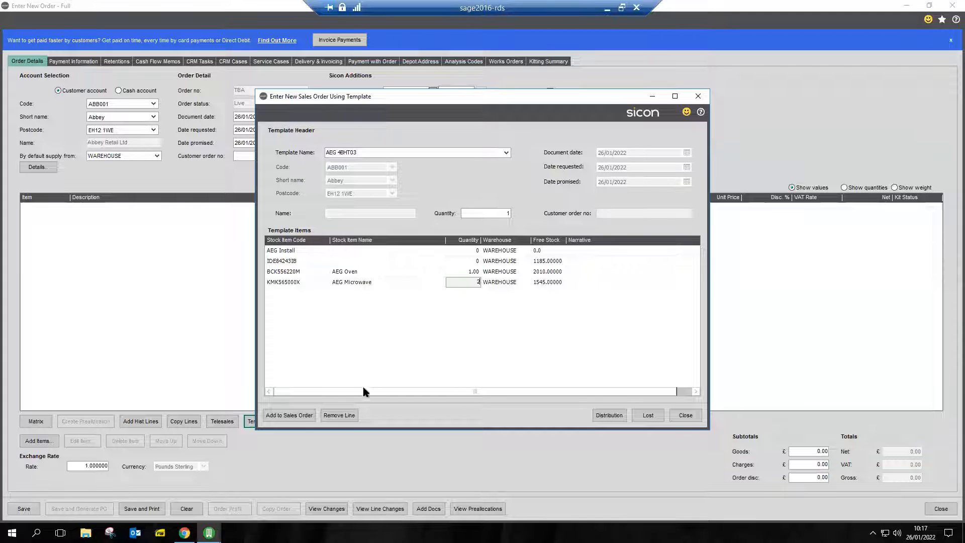
{"action": "left_click", "coordinate": [298, 418]}
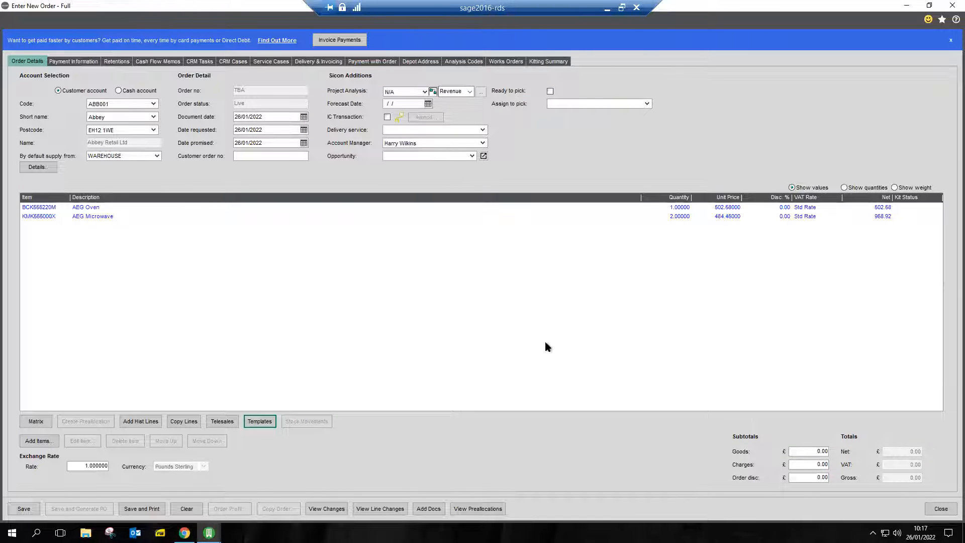
Enter a Telesales line for the item ACS/KETTLE found with "ket", keeping its default quantity, price and discount.
{"action": "left_click", "coordinate": [223, 421]}
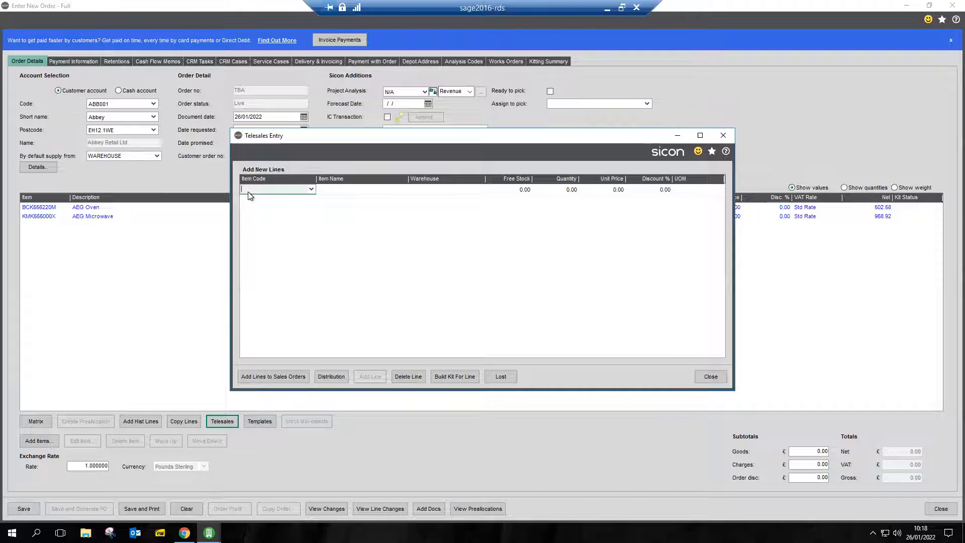
{"action": "type", "text": "ket"}
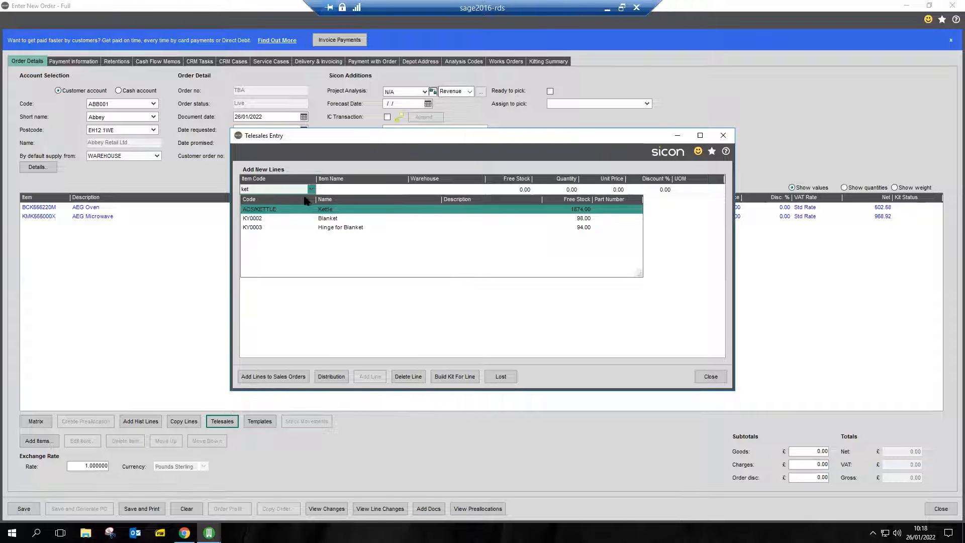
{"action": "left_click", "coordinate": [268, 209]}
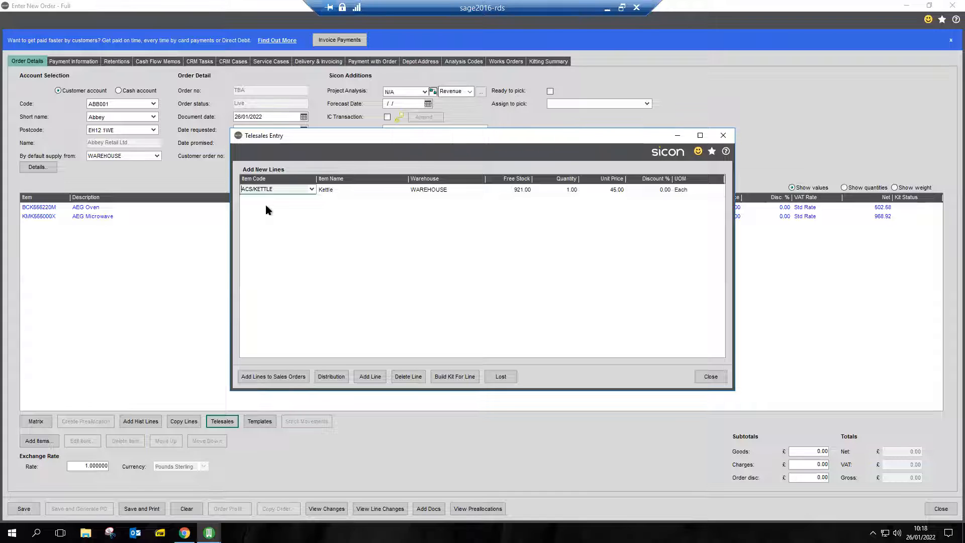
{"action": "key", "text": "Tab"}
{"action": "key", "text": "Tab"}
{"action": "key", "text": "Tab"}
{"action": "key", "text": "Tab"}
{"action": "key", "text": "Tab"}
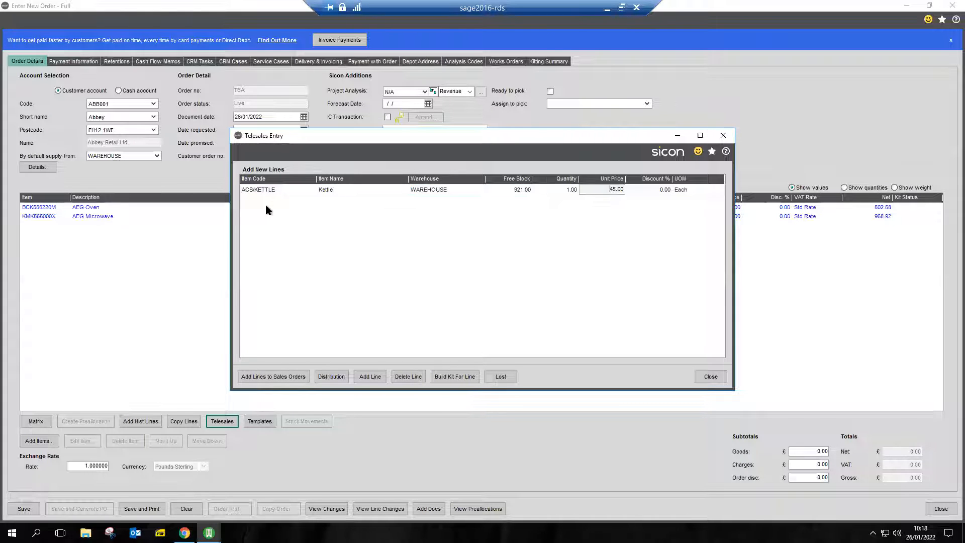
Enter a Telesales line for Blanket KY0002 found with "blan" at unit price 23.00, and add the Telesales lines to the sales order.
{"action": "key", "text": "Tab"}
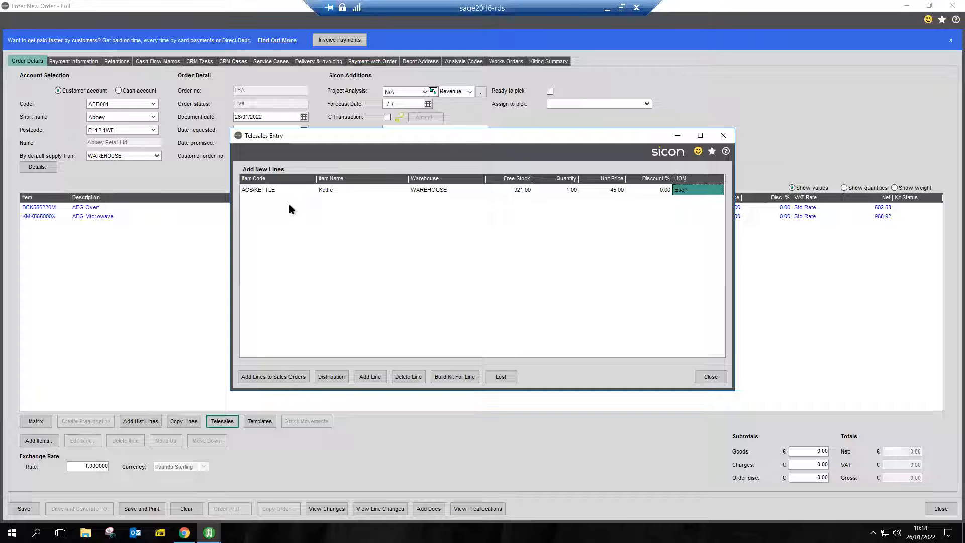
{"action": "key", "text": "Tab"}
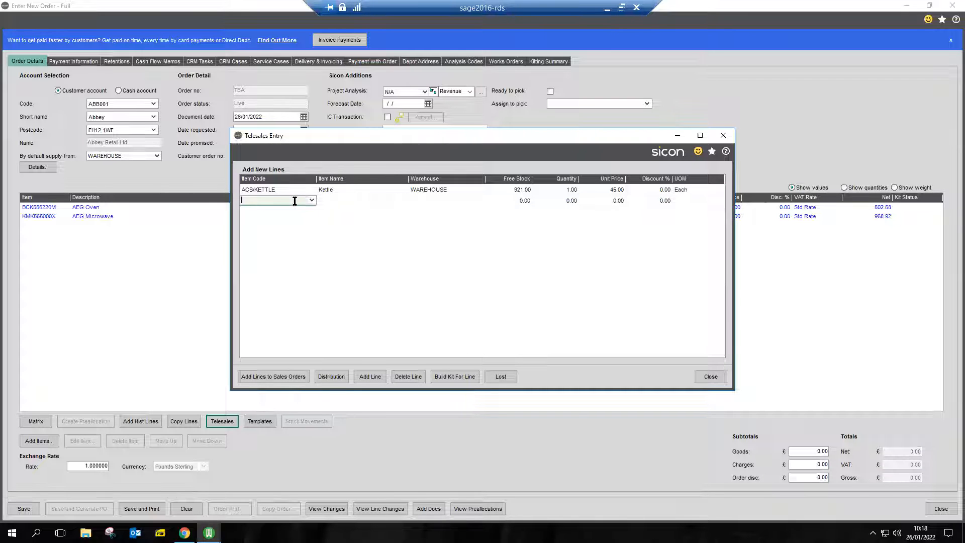
{"action": "type", "text": "blan"}
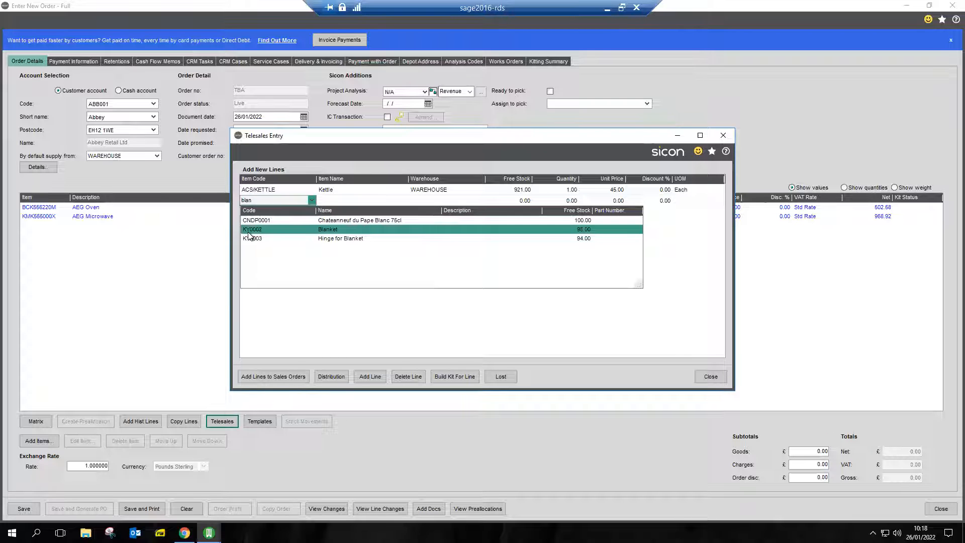
{"action": "left_click", "coordinate": [293, 229]}
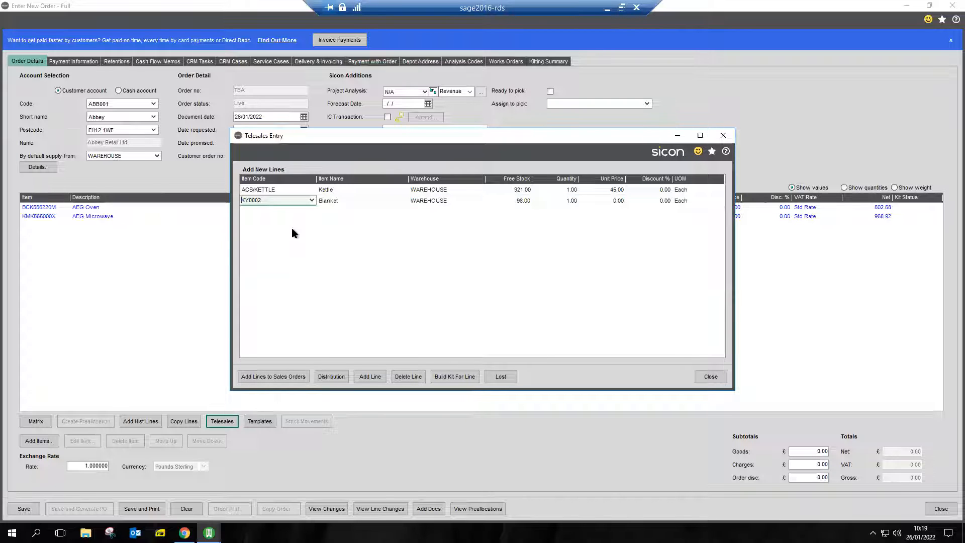
{"action": "left_click", "coordinate": [617, 202]}
{"action": "type", "text": "2"}
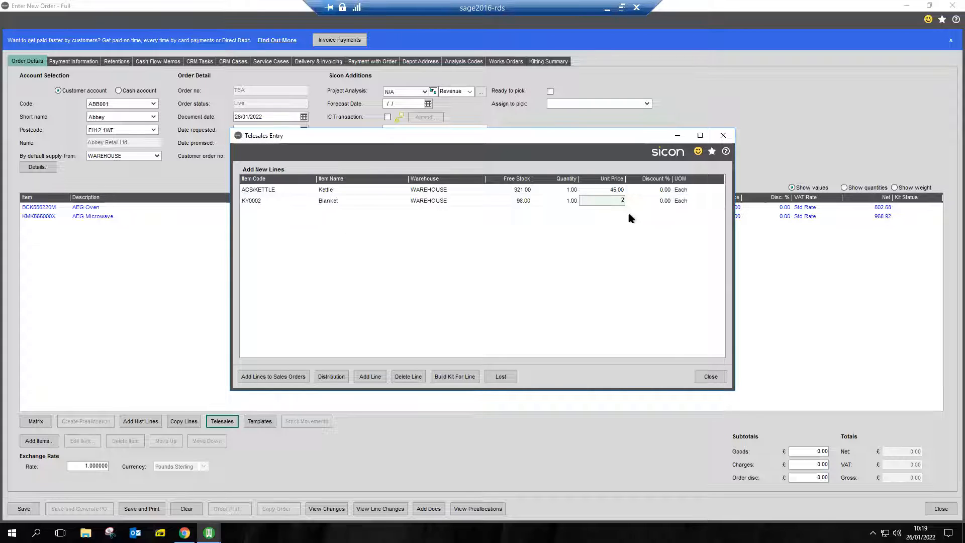
{"action": "type", "text": "3"}
{"action": "key", "text": "Tab"}
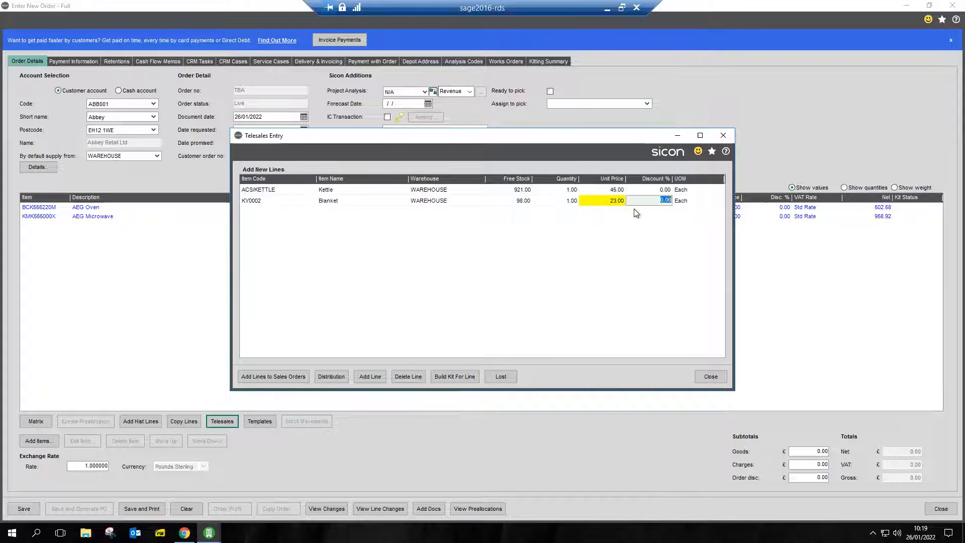
{"action": "left_click", "coordinate": [275, 377]}
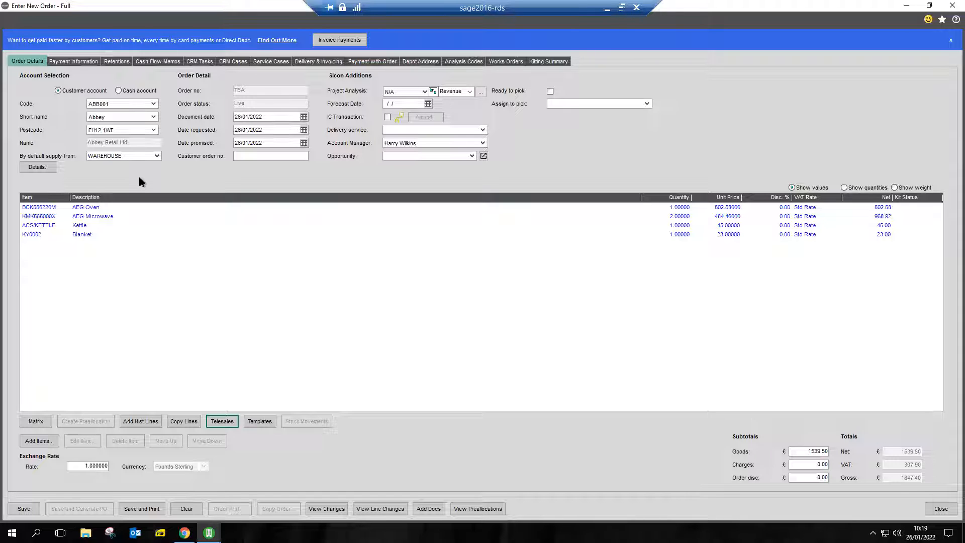
Enter a new quantity of 2 for the customer's historical lines IWP0001 (1m Length Hard Wood) and S00001 (Mobile Quad Display).
{"action": "left_click", "coordinate": [144, 426]}
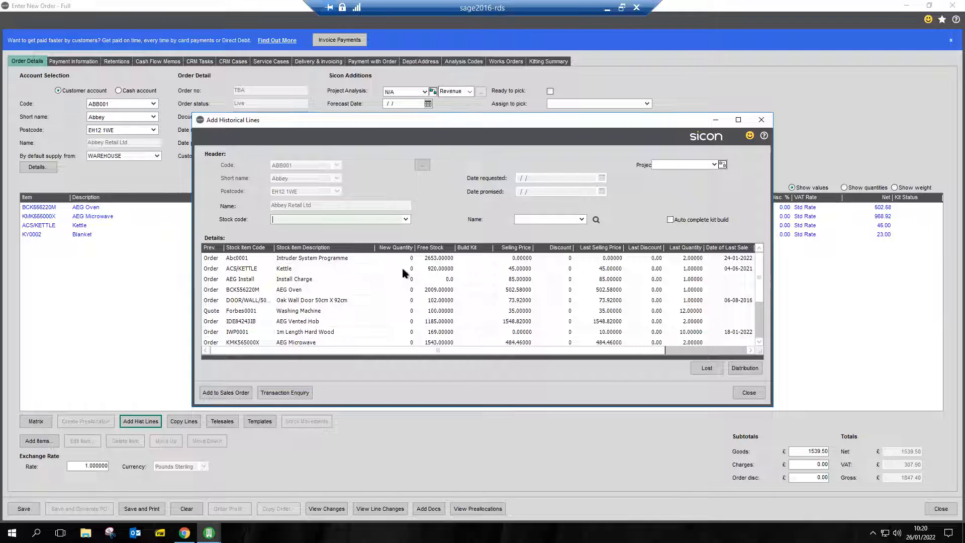
{"action": "scroll", "coordinate": [405, 307], "scroll_direction": "down", "scroll_amount": 2}
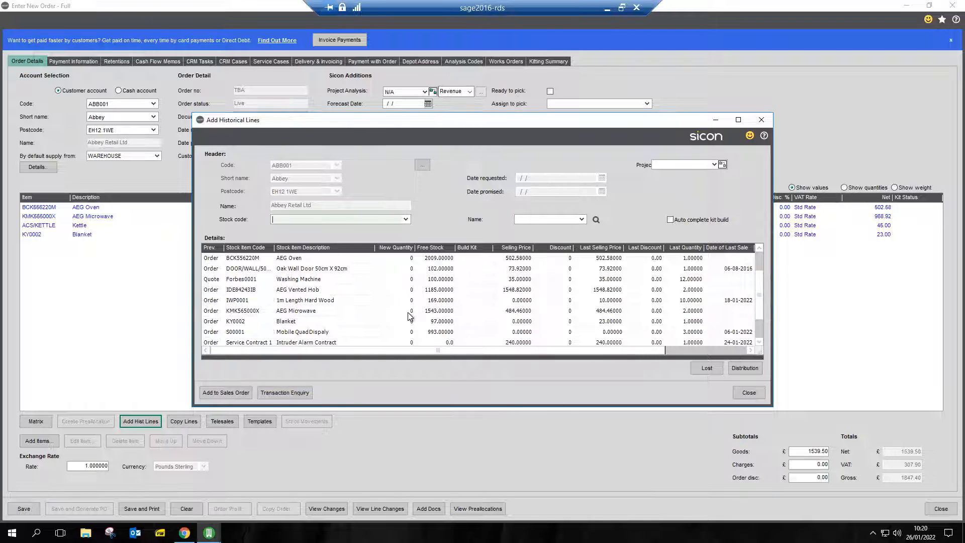
{"action": "scroll", "coordinate": [401, 311], "scroll_direction": "up", "scroll_amount": 1}
{"action": "left_click", "coordinate": [401, 304]}
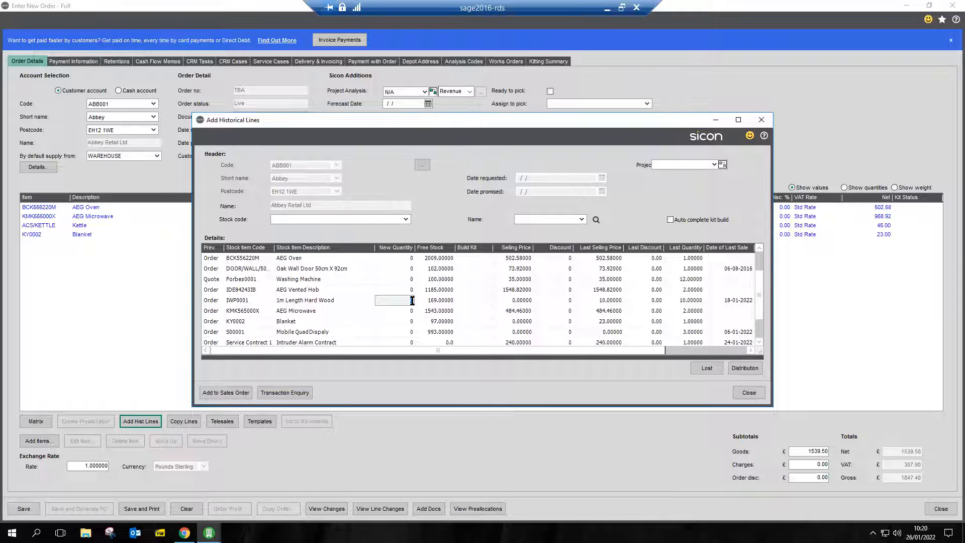
{"action": "left_click", "coordinate": [411, 332]}
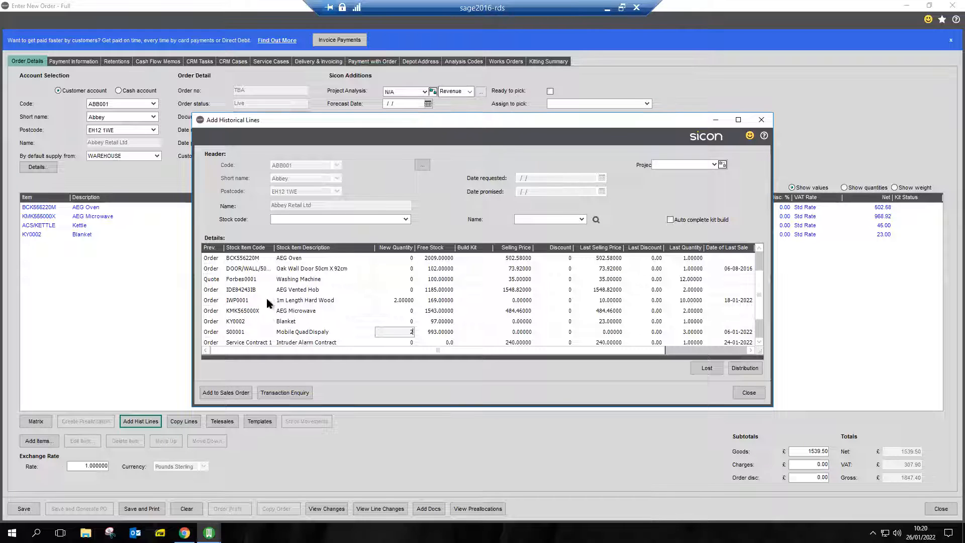
View the future stock movements of 1m Length Hard Wood and check the summary of its incoming purchase order.
{"action": "left_click", "coordinate": [279, 300]}
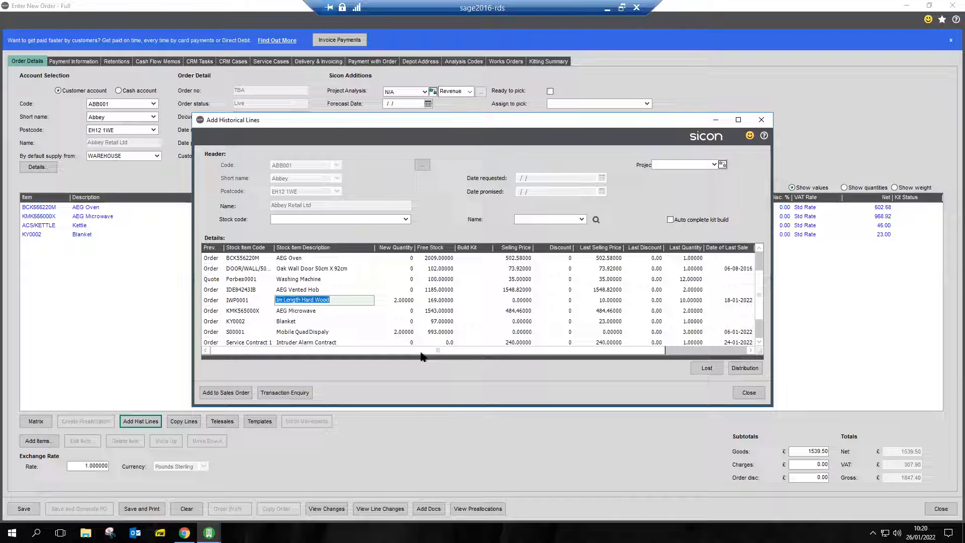
{"action": "left_click", "coordinate": [757, 369]}
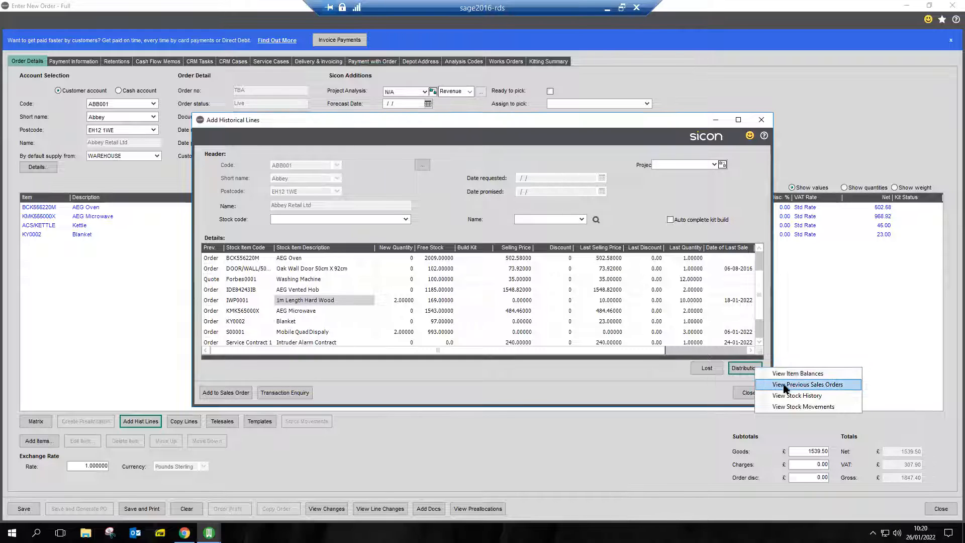
{"action": "left_click", "coordinate": [799, 408]}
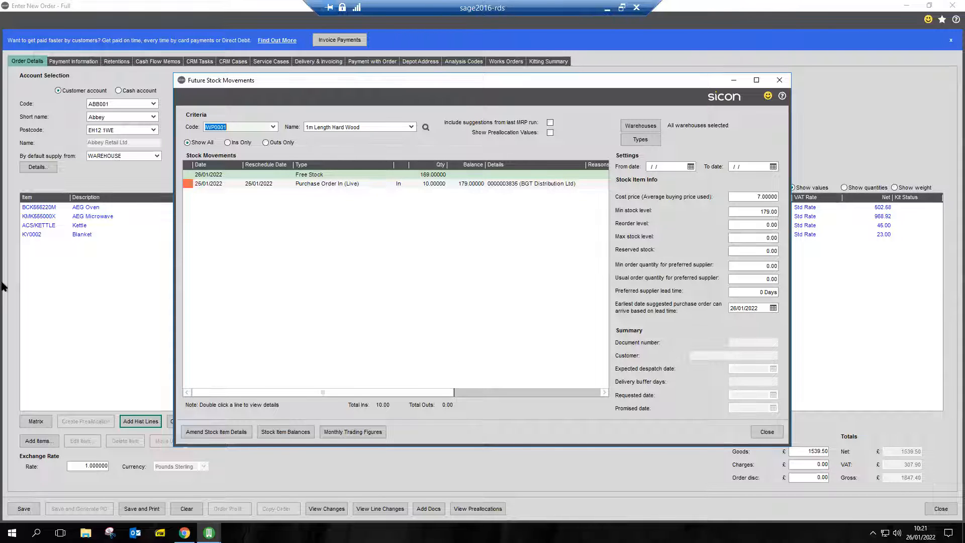
{"action": "left_click", "coordinate": [219, 185]}
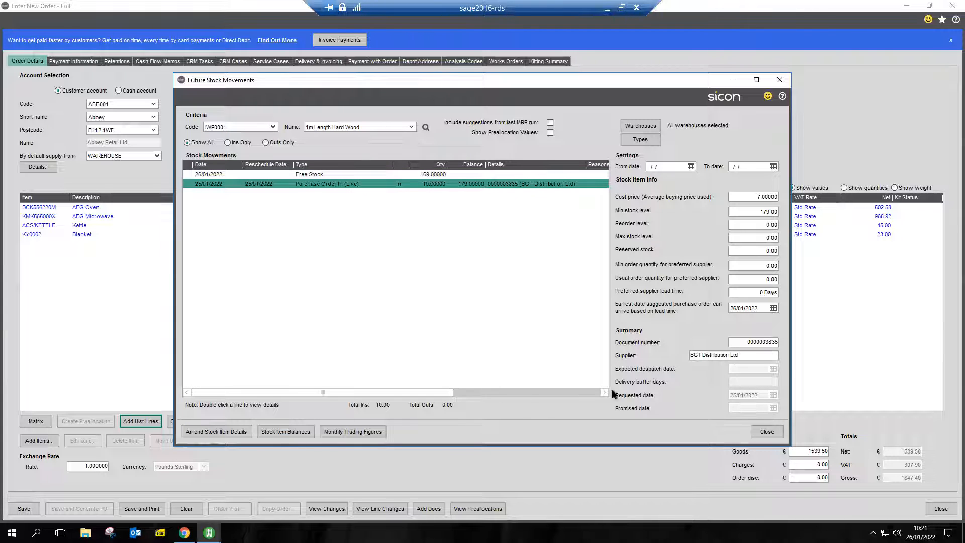
Inspect the live BGT Distribution Ltd purchase order behind the stock movement, dismissing the address notice.
{"action": "double_click", "coordinate": [293, 183]}
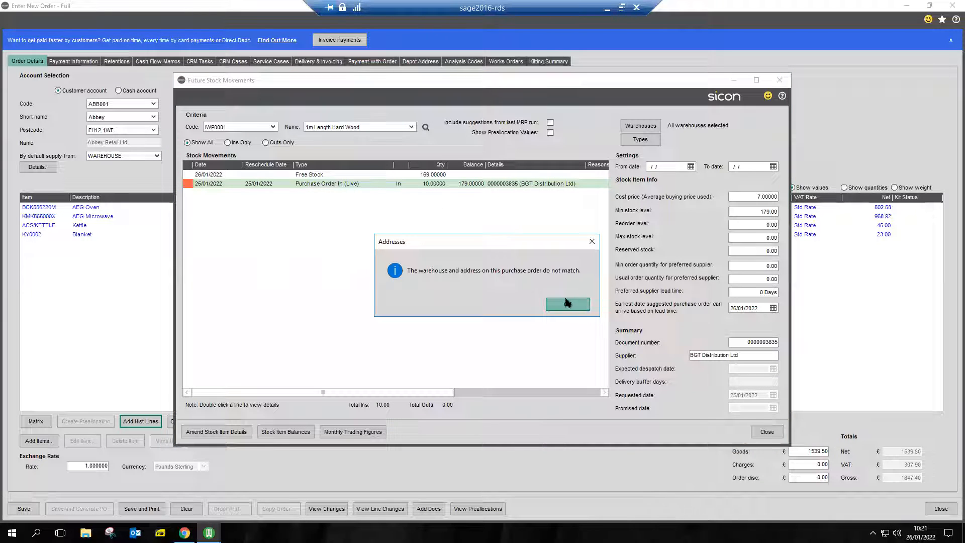
{"action": "left_click", "coordinate": [566, 306]}
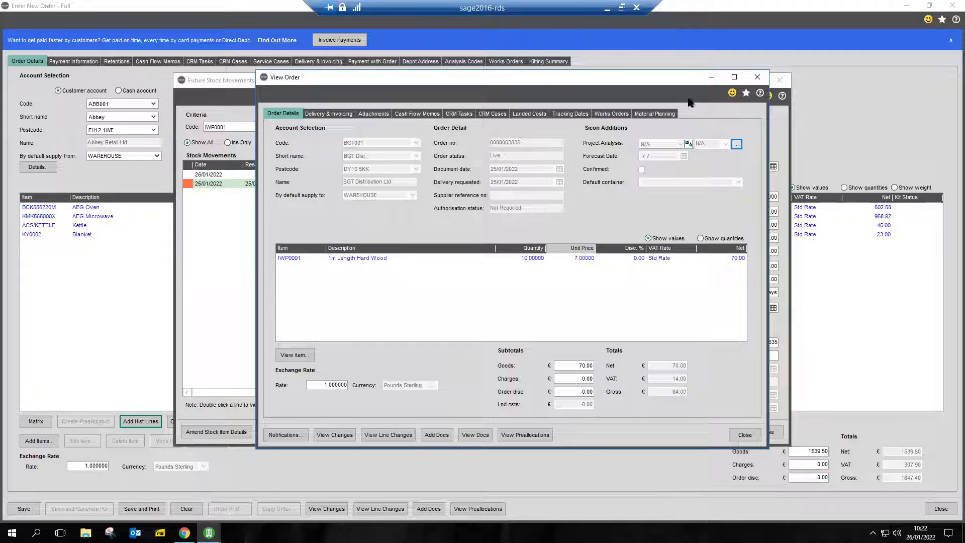
{"action": "left_click", "coordinate": [758, 77]}
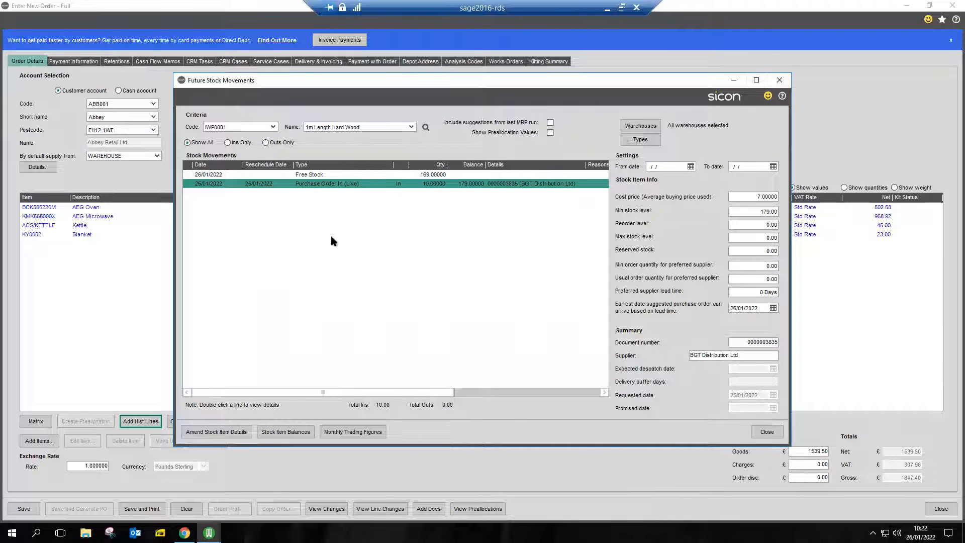
Leave the future stock movements and add the chosen historical lines to the sales order.
{"action": "left_click", "coordinate": [312, 175]}
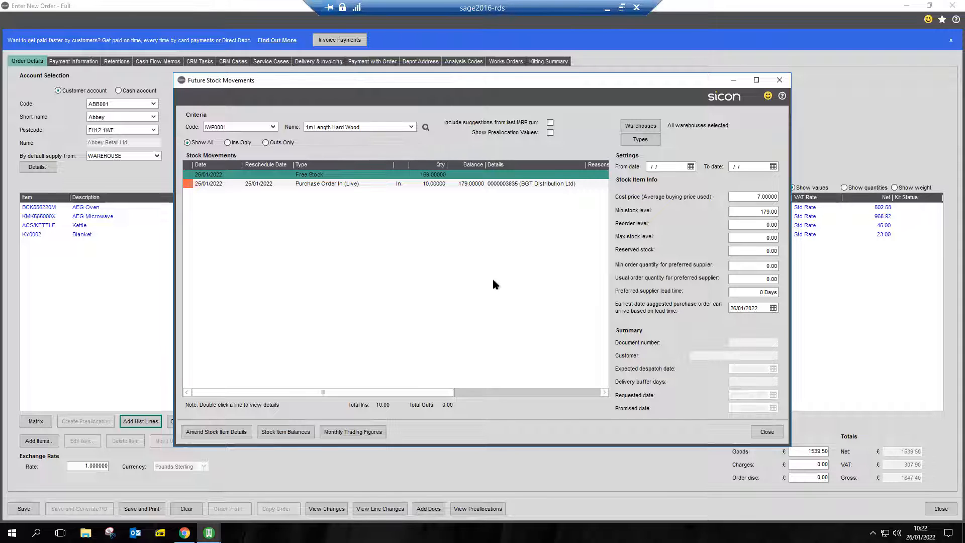
{"action": "left_click", "coordinate": [763, 433]}
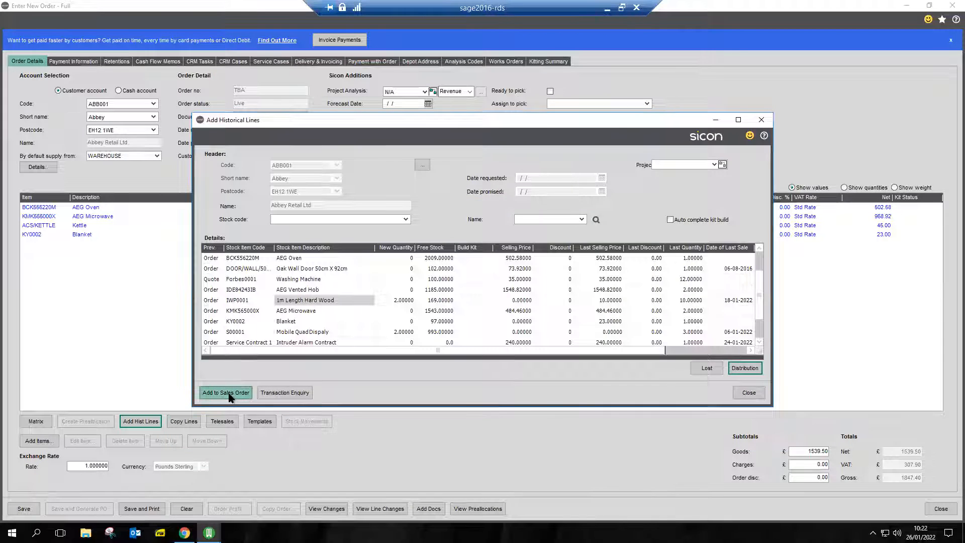
{"action": "left_click", "coordinate": [227, 394]}
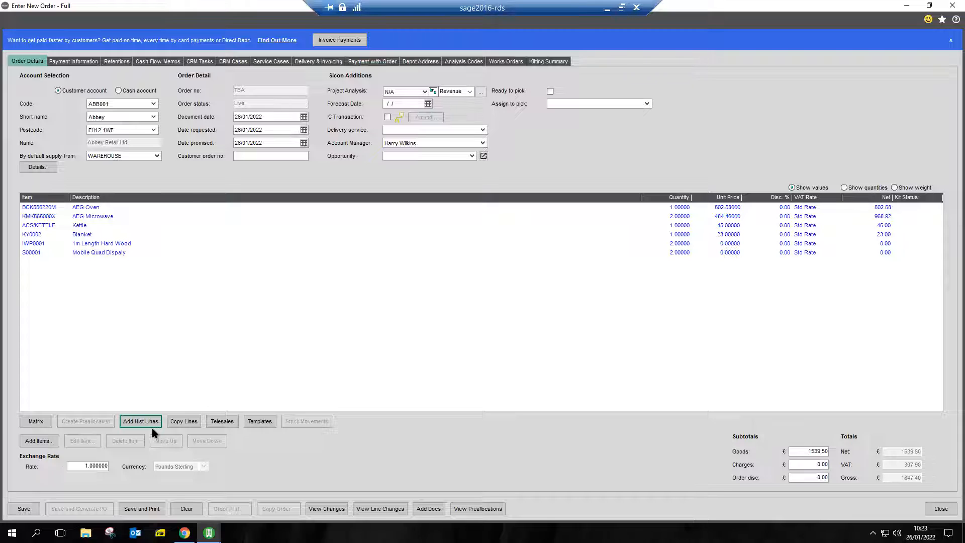
Save the sales order as ready to pick with the customer's order number and without a project, and close order entry.
{"action": "left_click", "coordinate": [24, 509]}
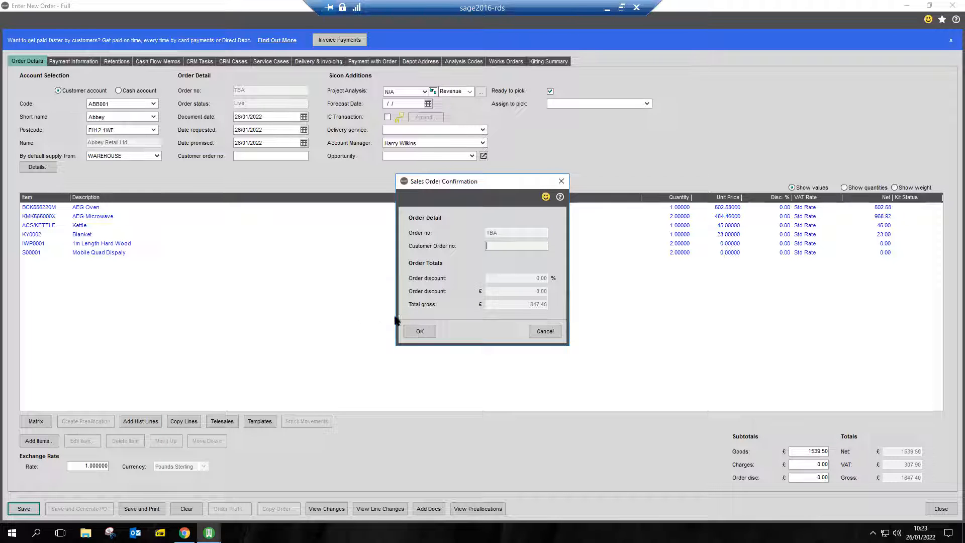
{"action": "type", "text": "1228"}
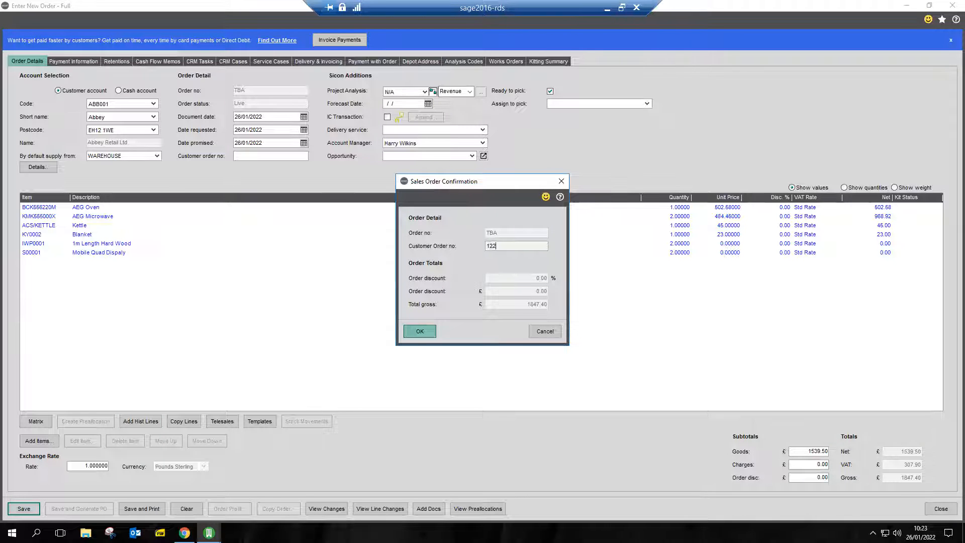
{"action": "left_click", "coordinate": [427, 330]}
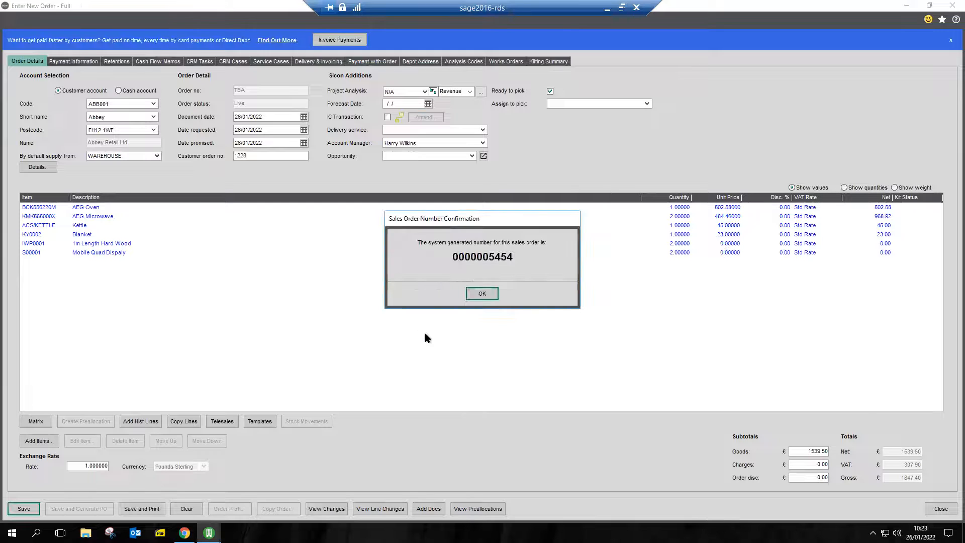
{"action": "left_click", "coordinate": [471, 295]}
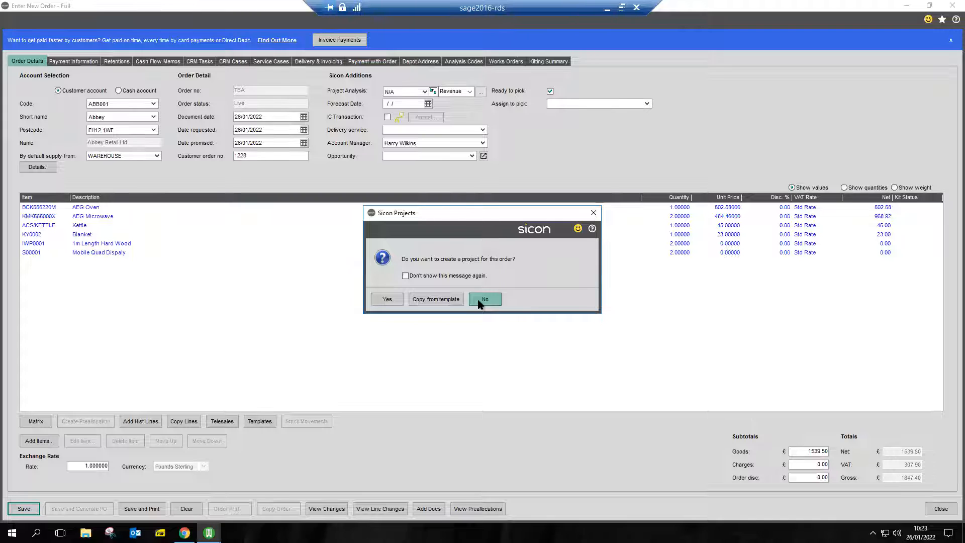
{"action": "left_click", "coordinate": [480, 300]}
{"action": "left_click", "coordinate": [583, 305]}
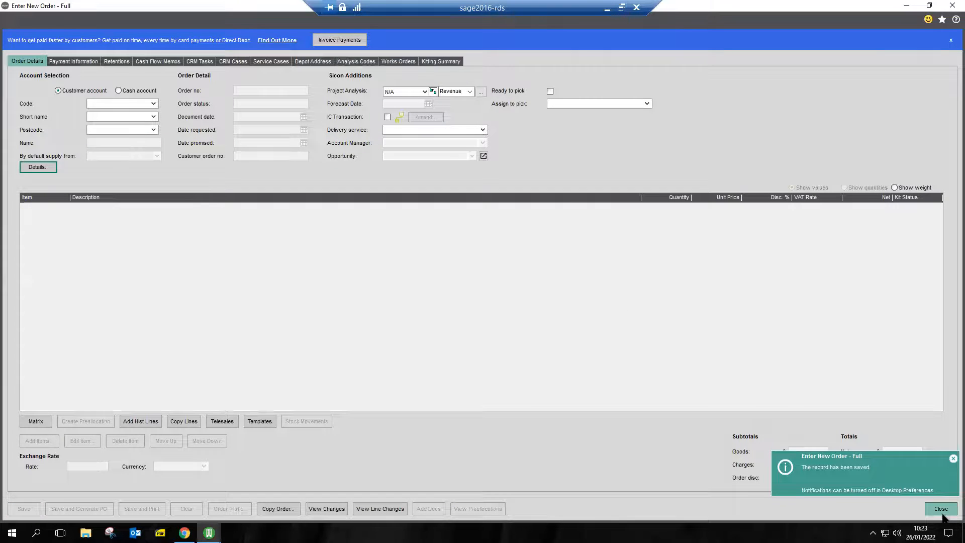
{"action": "left_click", "coordinate": [942, 512]}
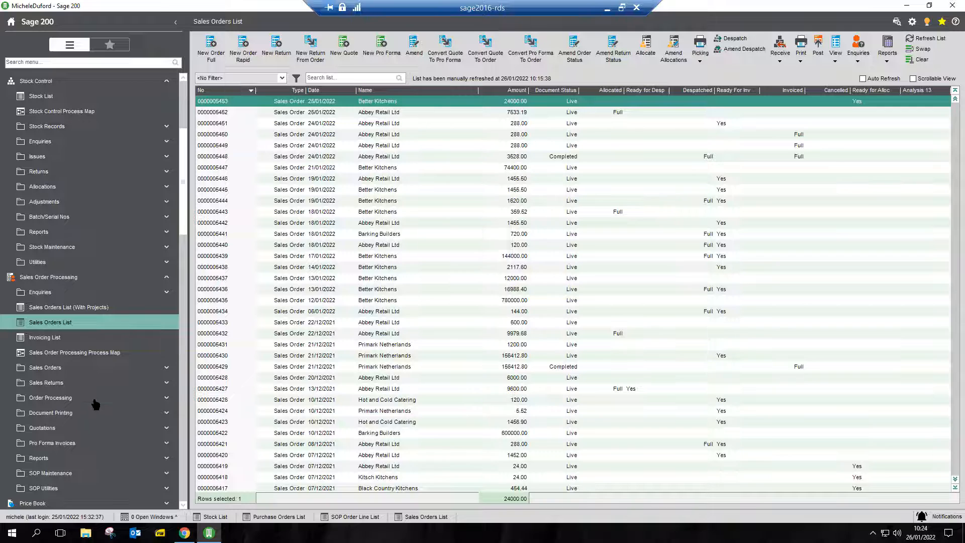
Look through the maintenance options under Sicon Distribution's SOP Management.
{"action": "scroll", "coordinate": [103, 407], "scroll_direction": "down", "scroll_amount": 9}
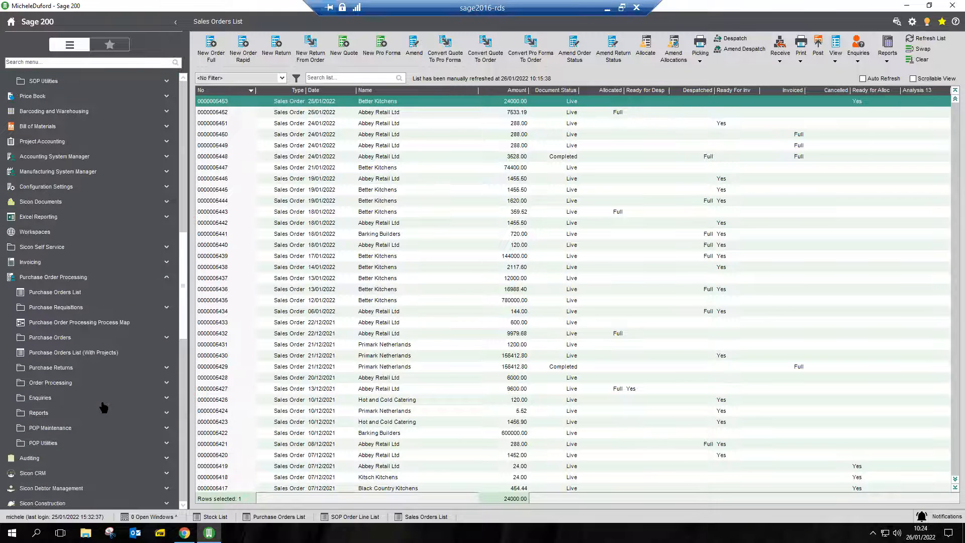
{"action": "scroll", "coordinate": [103, 407], "scroll_direction": "down", "scroll_amount": 6}
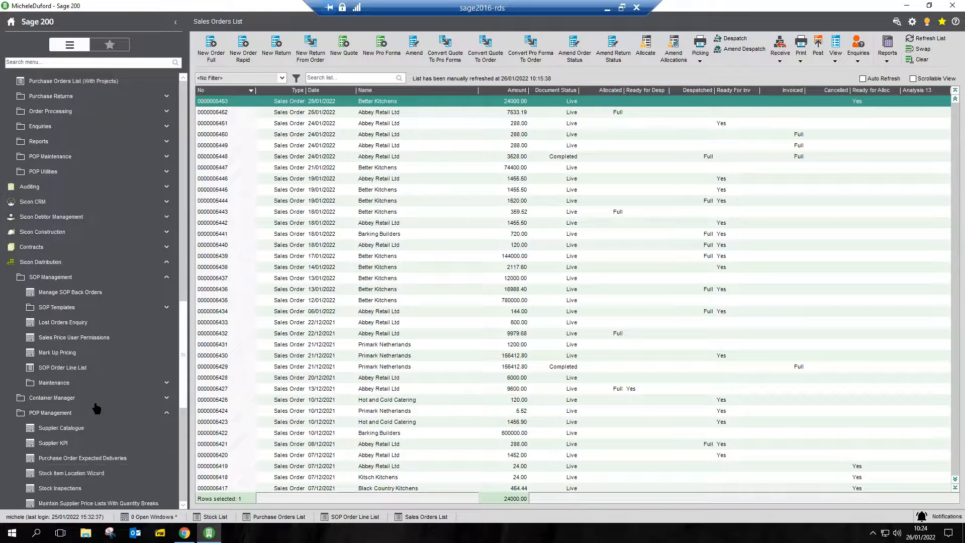
{"action": "left_click", "coordinate": [55, 383]}
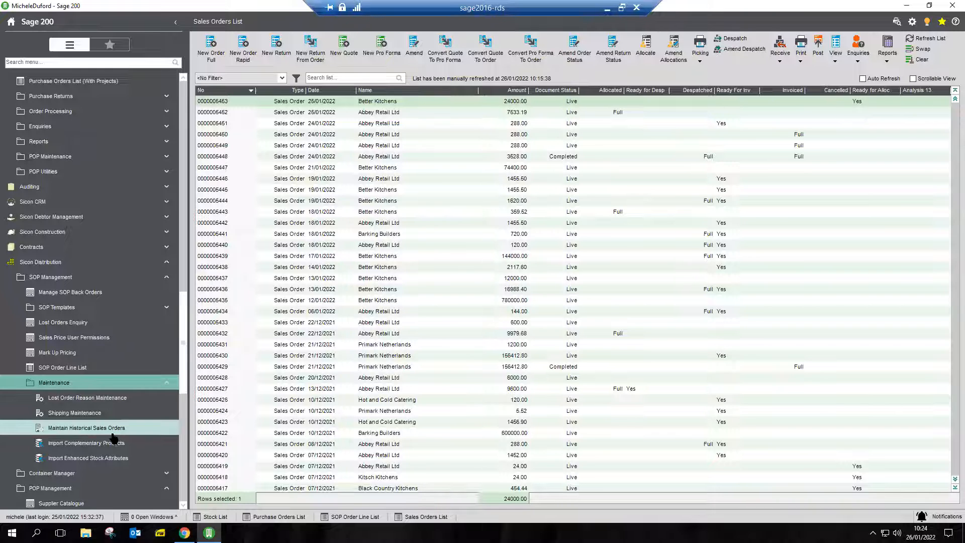
{"action": "scroll", "coordinate": [119, 436], "scroll_direction": "down", "scroll_amount": 3}
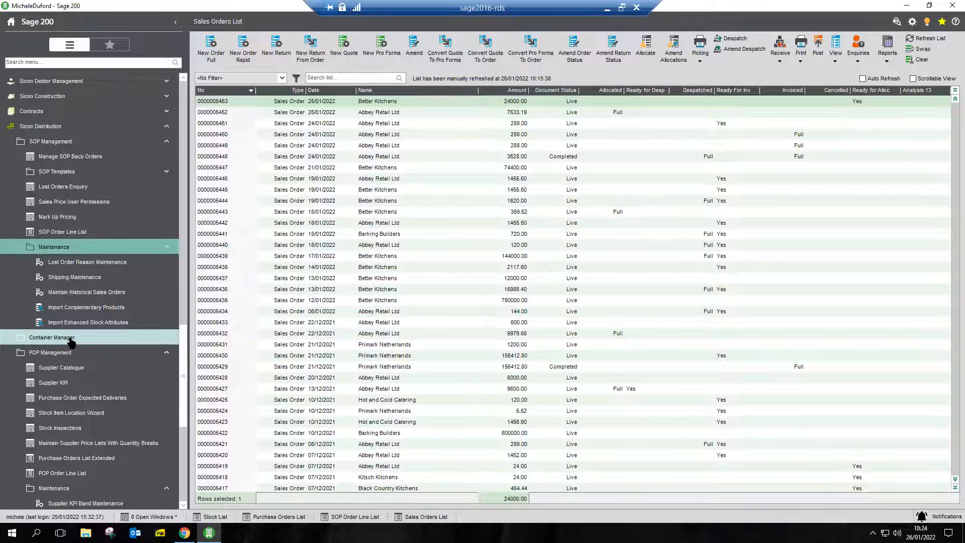
Open container CON0000004 from Container Manager's Container Management List and review its tracking info and summary.
{"action": "left_click", "coordinate": [71, 341]}
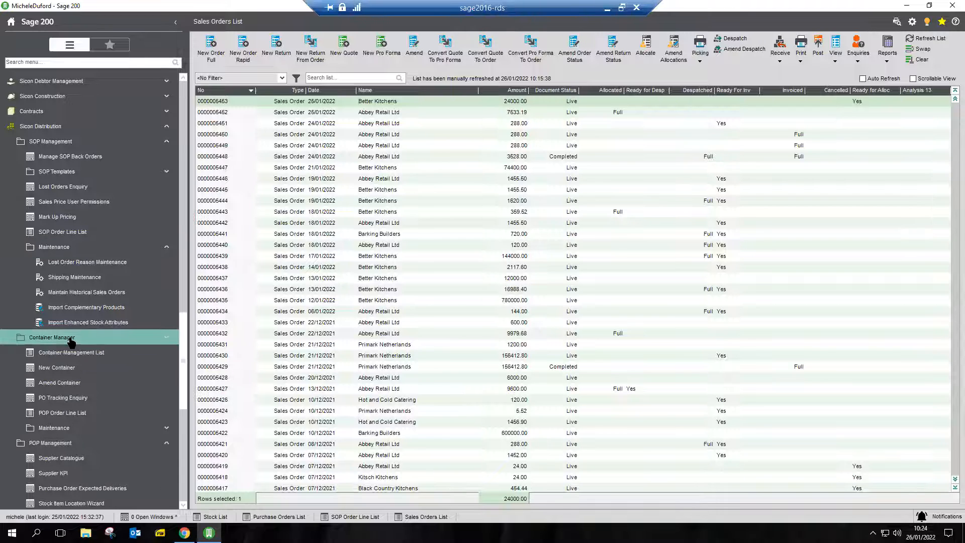
{"action": "left_click", "coordinate": [101, 353]}
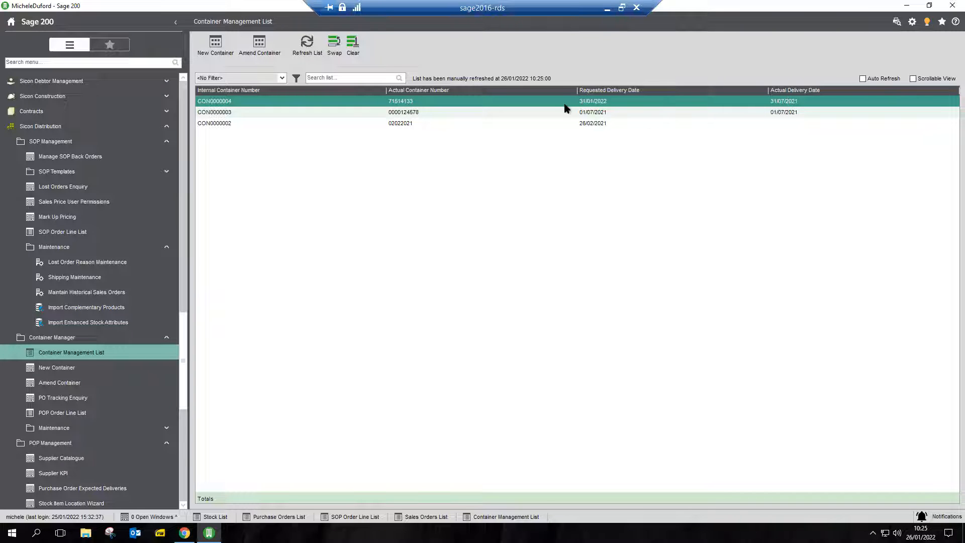
{"action": "double_click", "coordinate": [294, 101]}
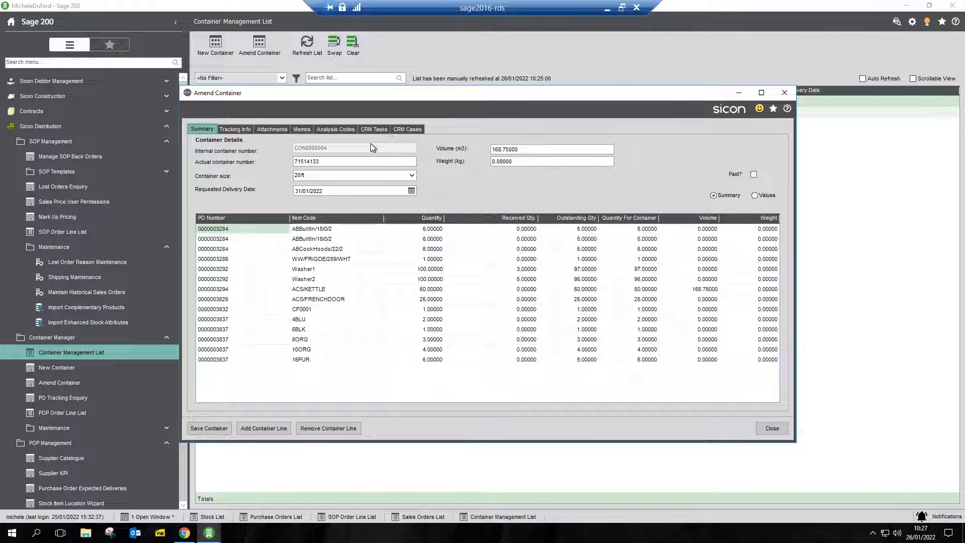
{"action": "left_click", "coordinate": [247, 133]}
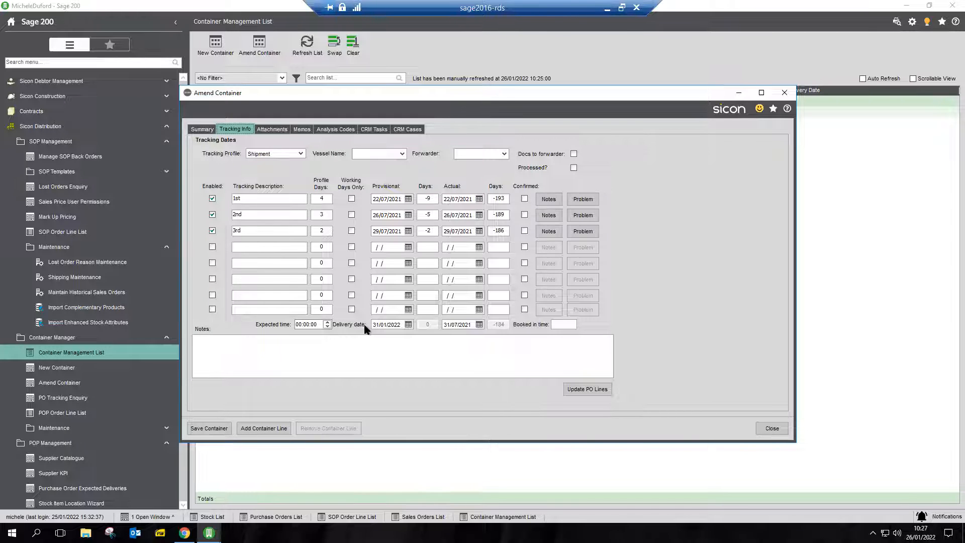
{"action": "left_click", "coordinate": [203, 129]}
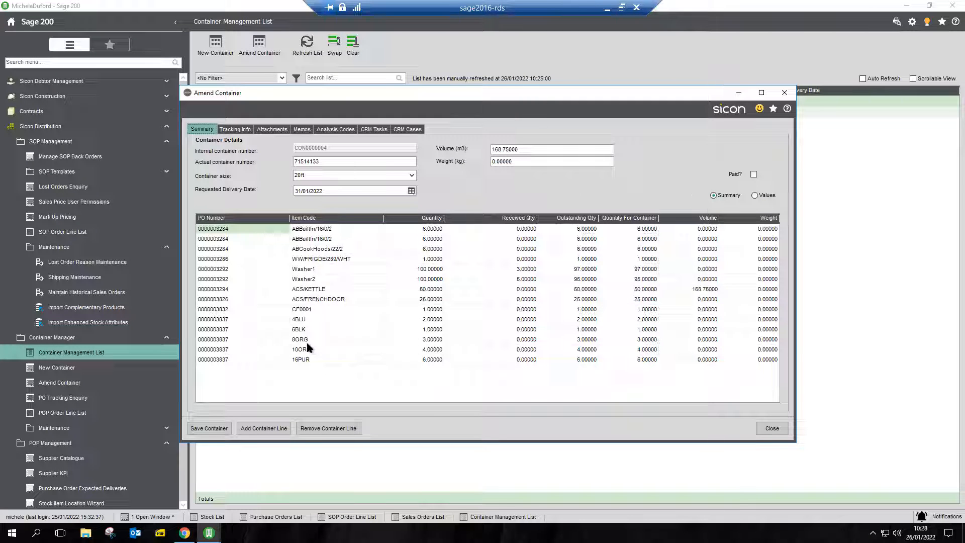
Close the container details and look through the options under Sicon Distribution's POP Management.
{"action": "left_click", "coordinate": [784, 92]}
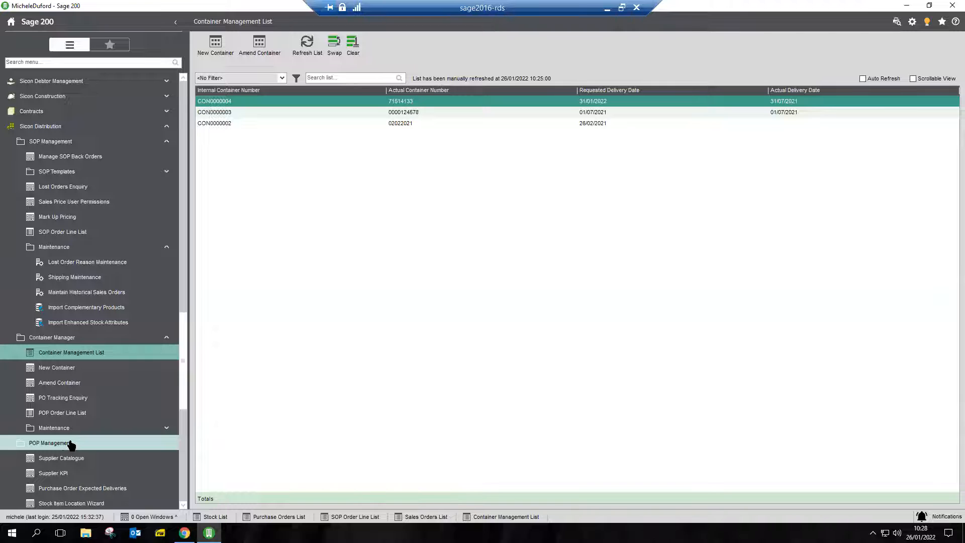
{"action": "scroll", "coordinate": [67, 450], "scroll_direction": "down", "scroll_amount": 4}
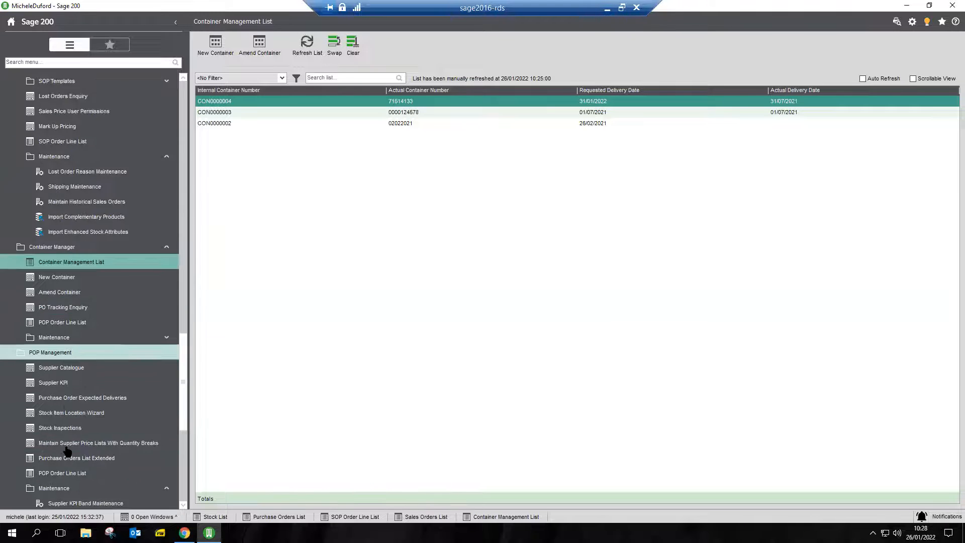
{"action": "scroll", "coordinate": [67, 450], "scroll_direction": "down", "scroll_amount": 1}
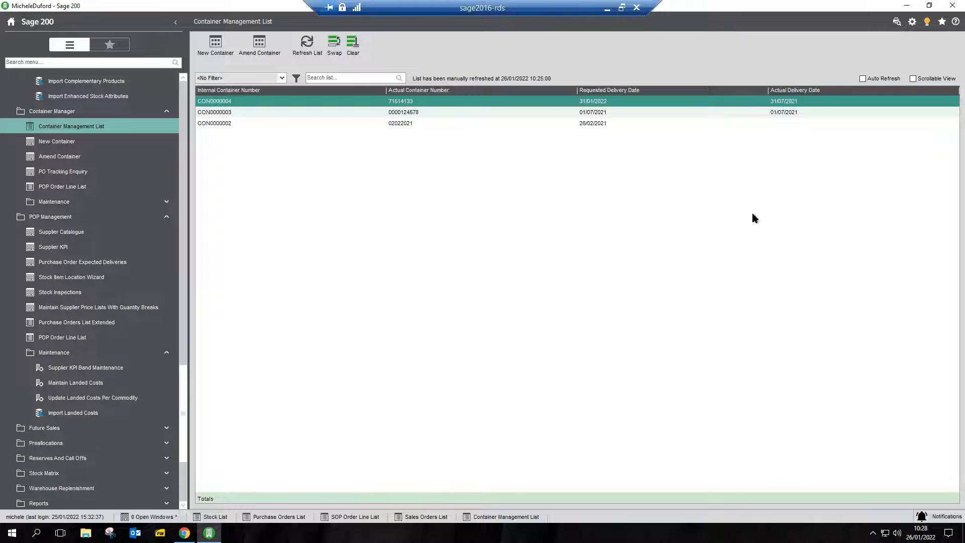
View the Supplier Catalogue and the Purchase Order Expected Deliveries under POP Management, closing each one.
{"action": "left_click", "coordinate": [56, 234]}
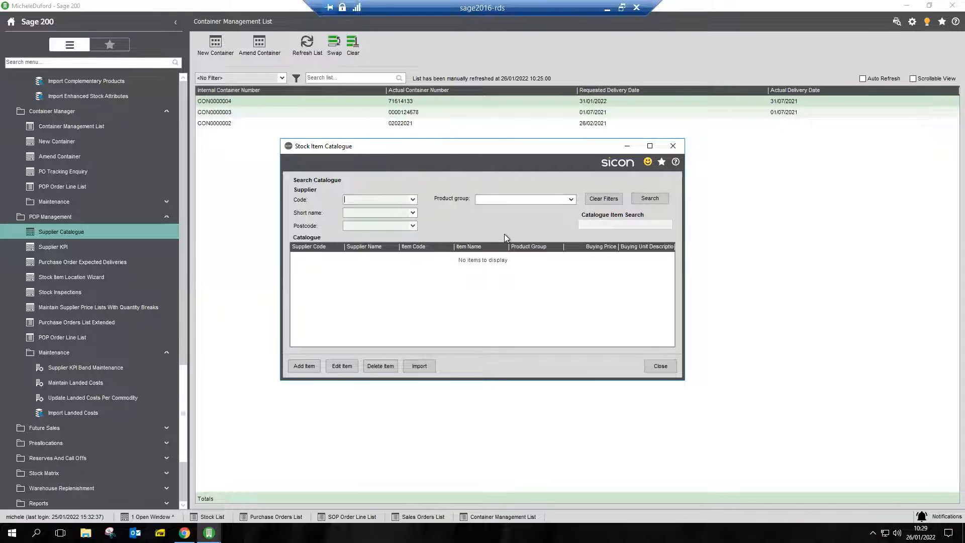
{"action": "left_click", "coordinate": [664, 366]}
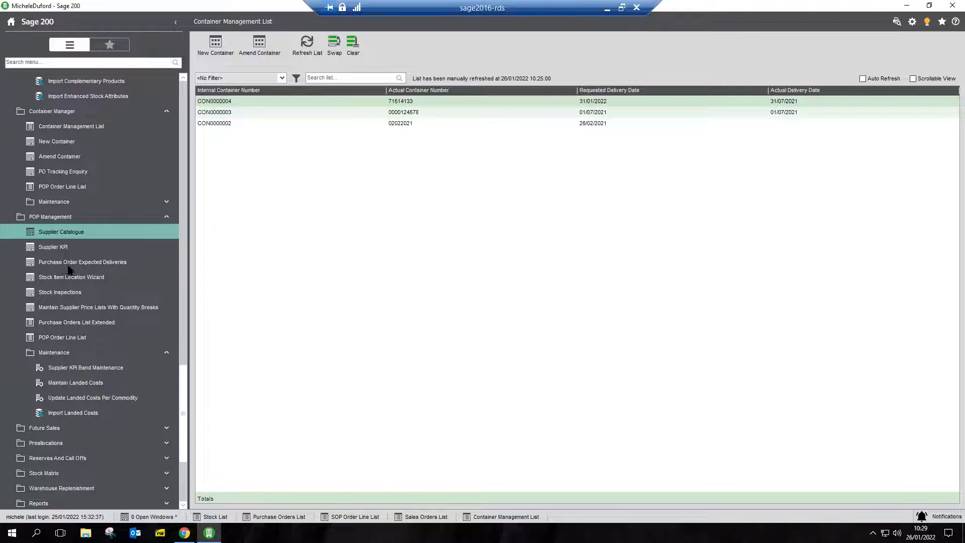
{"action": "left_click", "coordinate": [95, 265]}
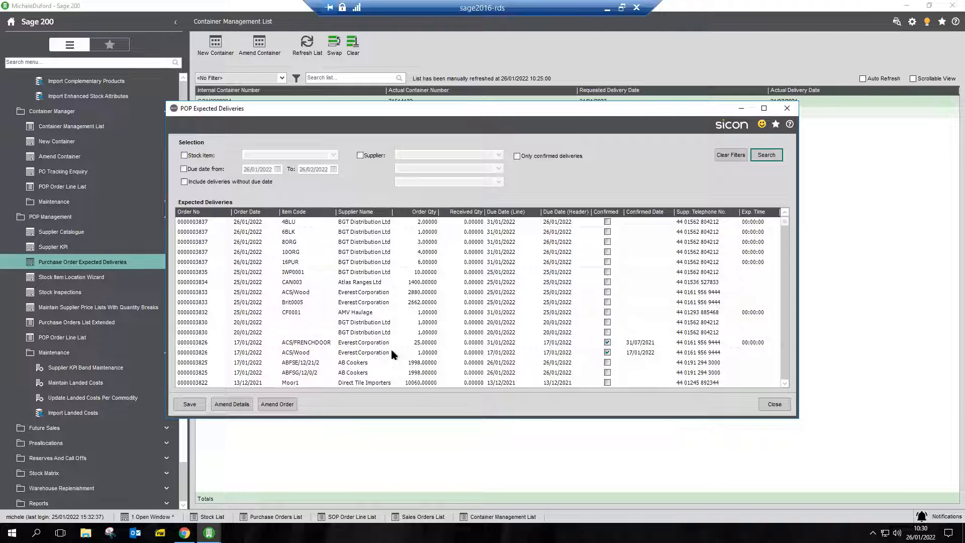
{"action": "left_click", "coordinate": [787, 108]}
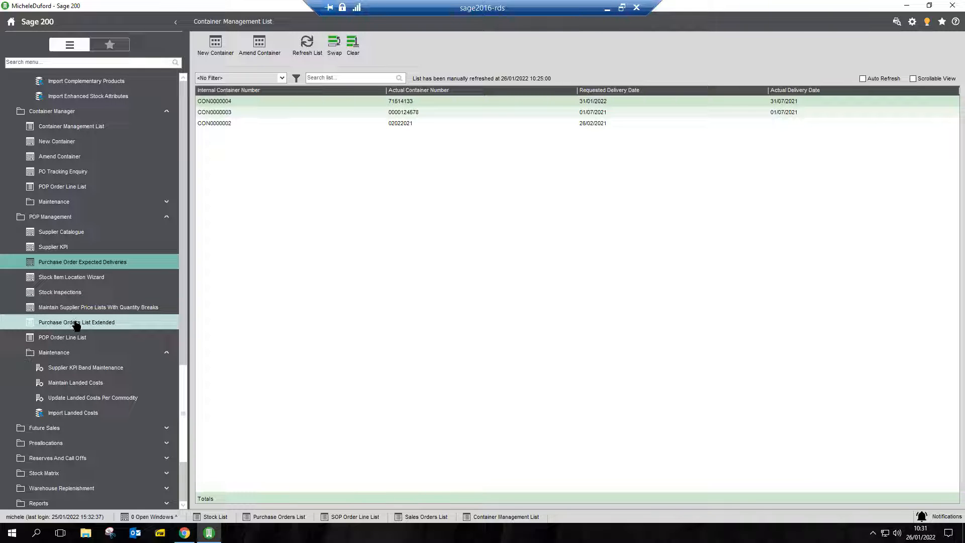
View the Purchase Orders List Extended and the POP Order Line List under POP Management.
{"action": "left_click", "coordinate": [77, 326]}
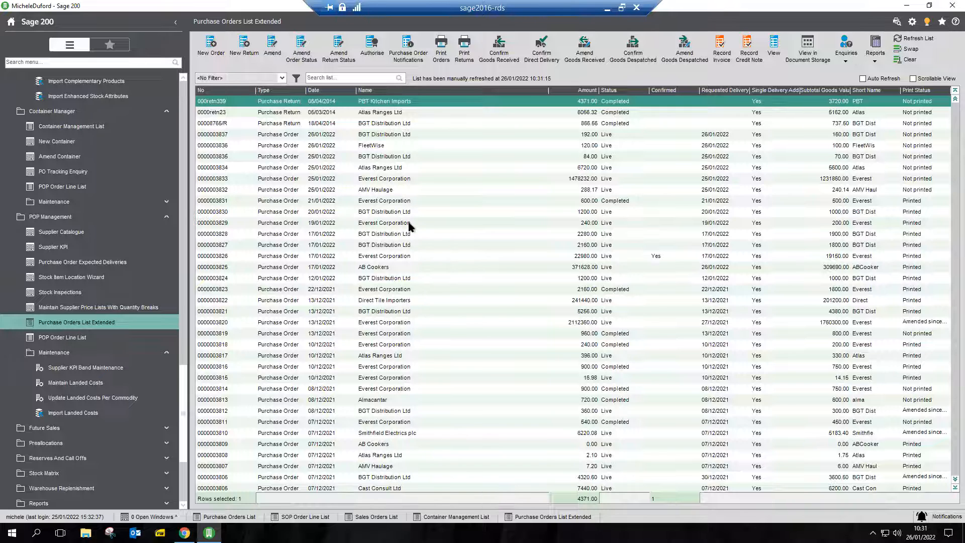
{"action": "left_click", "coordinate": [81, 338]}
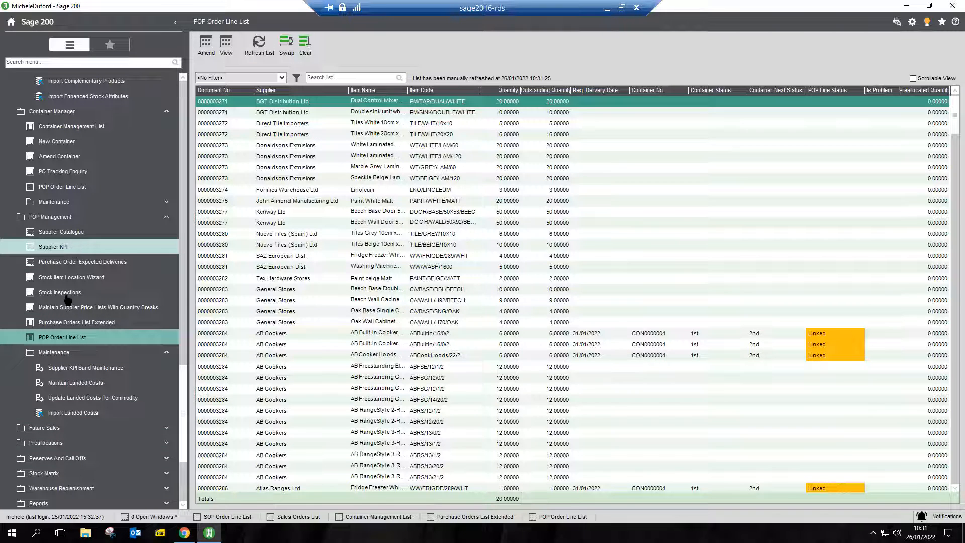
Review the bands in Supplier KPI Band Maintenance, and display the Supplier KPI figures for the supplier with short name Everest.
{"action": "left_click", "coordinate": [93, 369]}
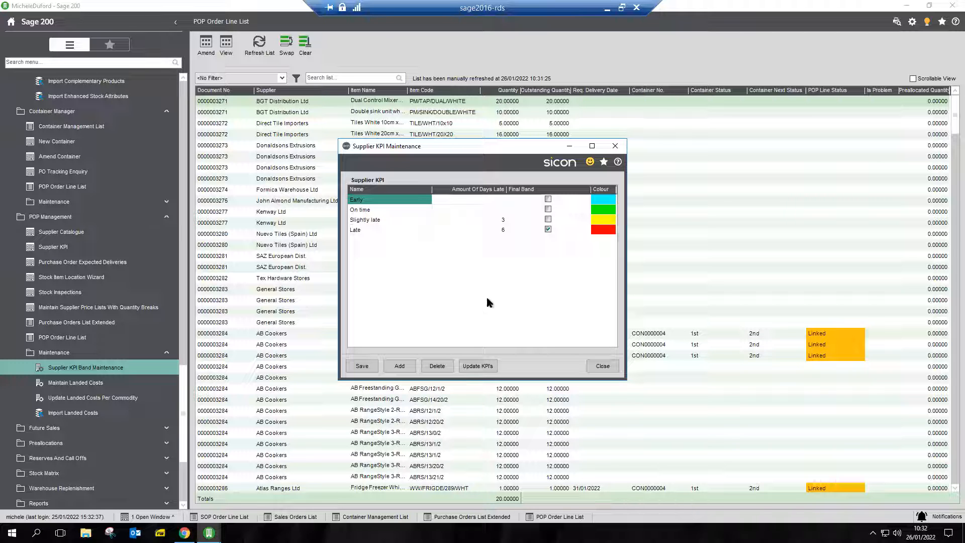
{"action": "left_click", "coordinate": [603, 366]}
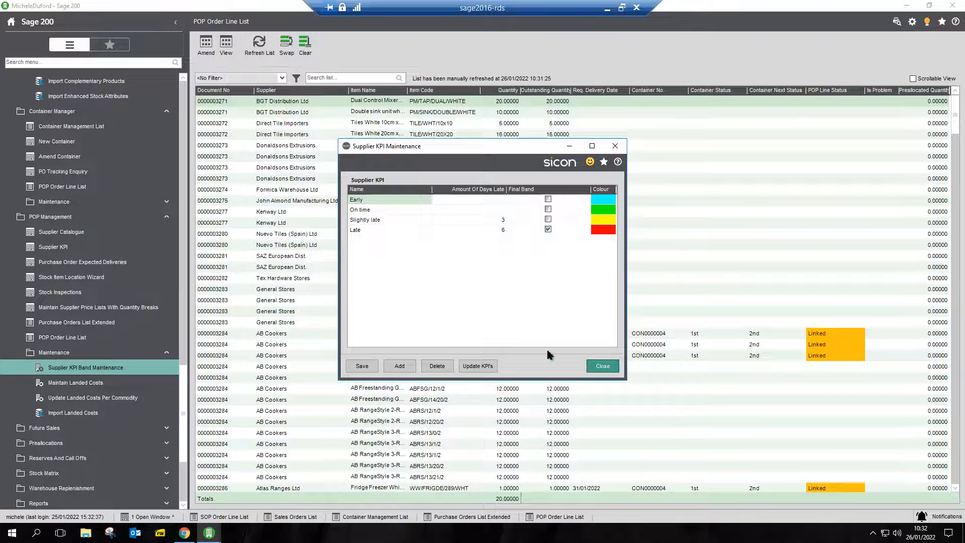
{"action": "left_click", "coordinate": [53, 246]}
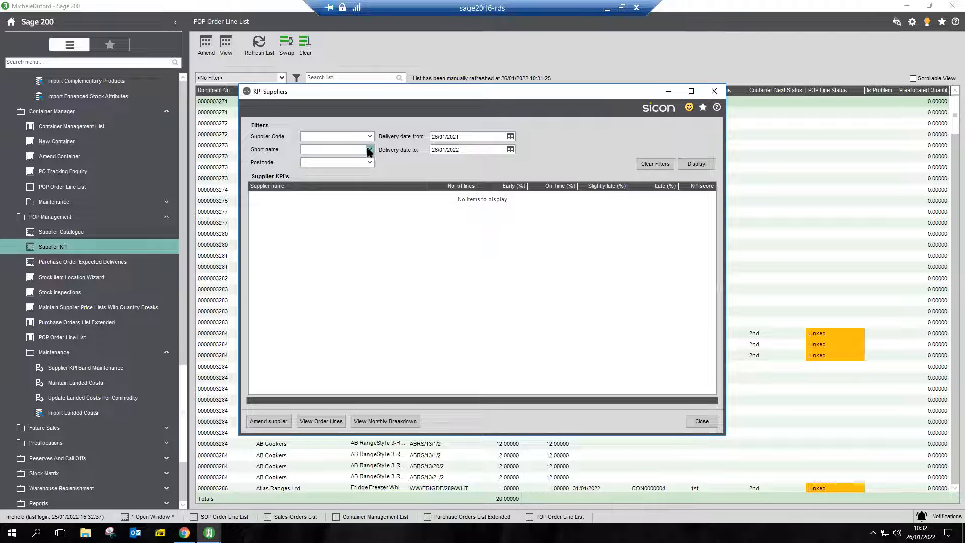
{"action": "left_click", "coordinate": [370, 150]}
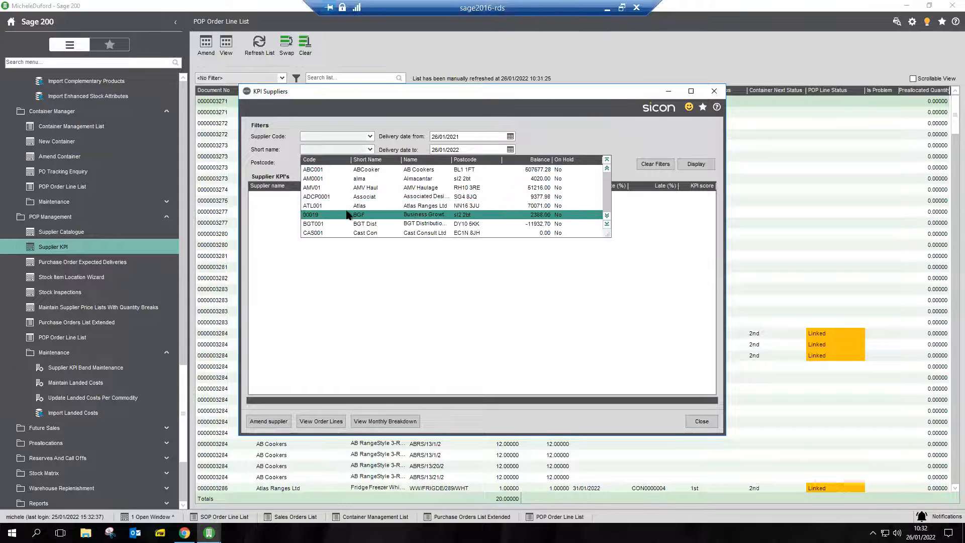
{"action": "scroll", "coordinate": [367, 235], "scroll_direction": "down", "scroll_amount": 4}
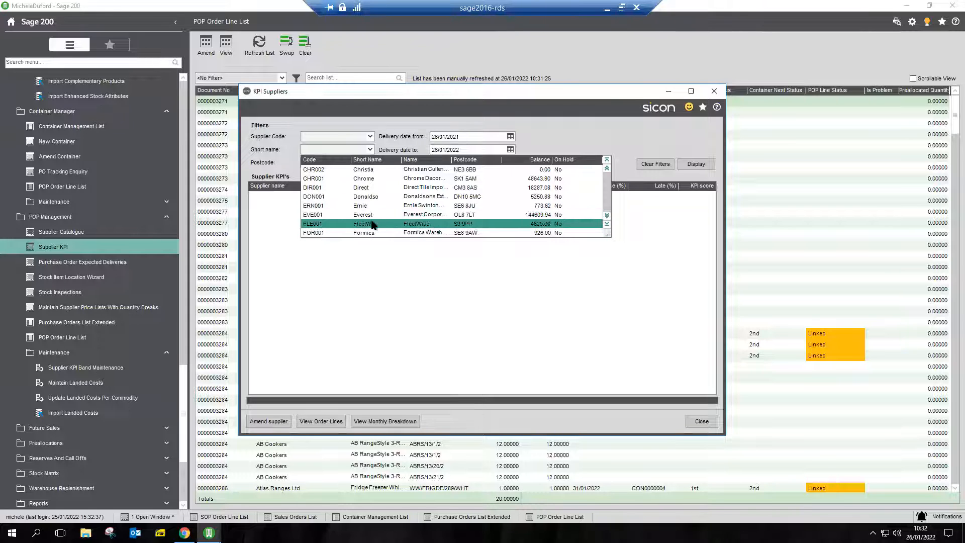
{"action": "left_click", "coordinate": [373, 214]}
{"action": "left_click", "coordinate": [694, 165]}
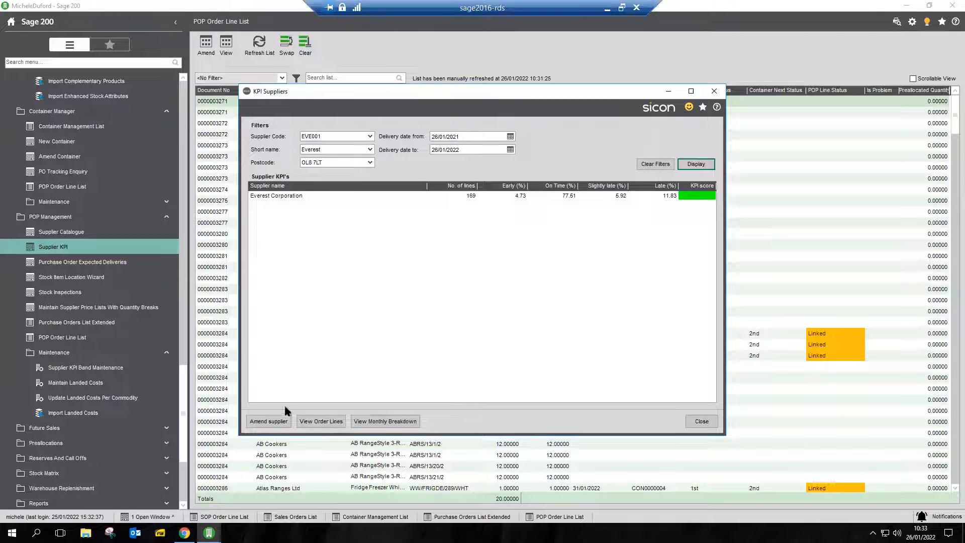
Examine the purchase order lines behind Everest Corporation's KPI score and close them.
{"action": "left_click", "coordinate": [321, 422]}
{"action": "left_click", "coordinate": [288, 196]}
{"action": "left_click", "coordinate": [321, 422]}
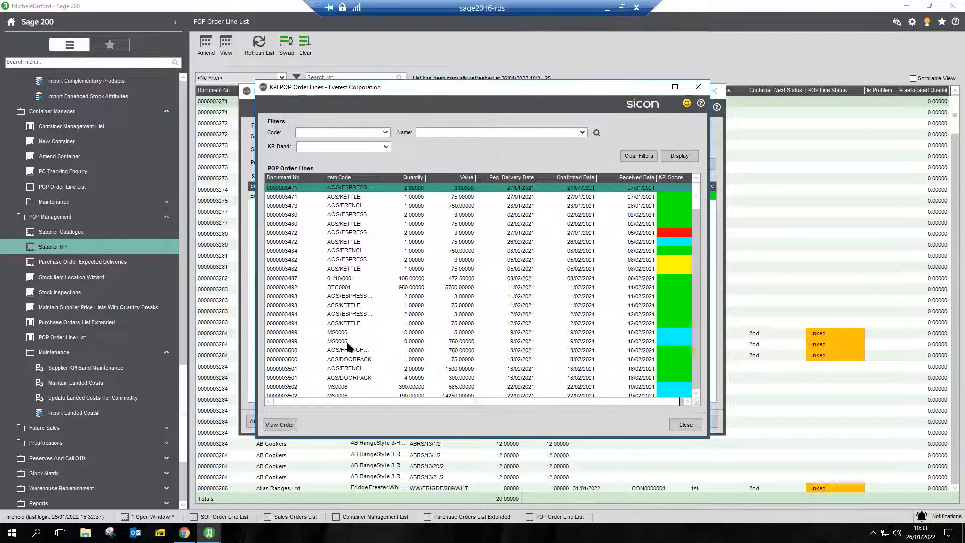
{"action": "left_click", "coordinate": [698, 87]}
Display Everest Corporation's monthly KPI breakdown for 2021, and close the breakdown and the supplier KPI enquiry.
{"action": "left_click", "coordinate": [383, 421]}
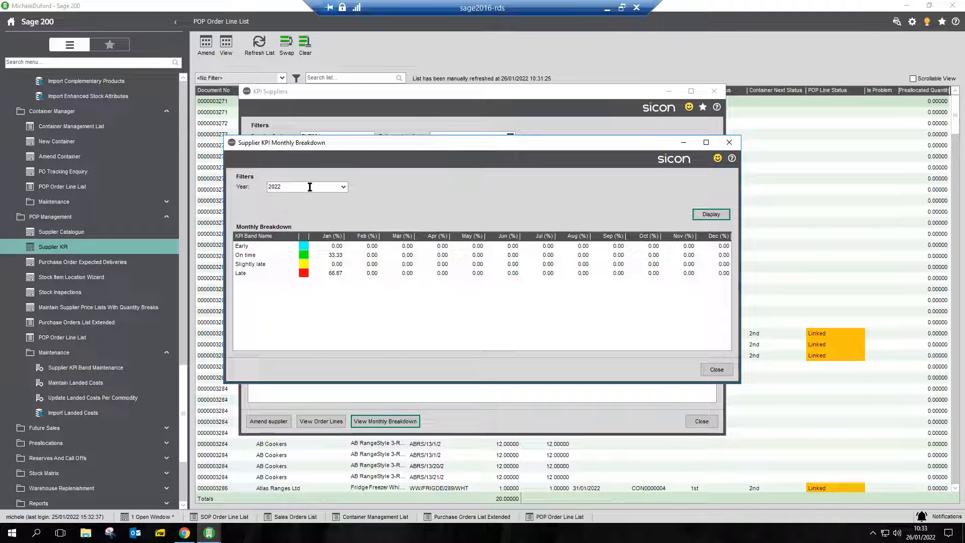
{"action": "left_click", "coordinate": [342, 188]}
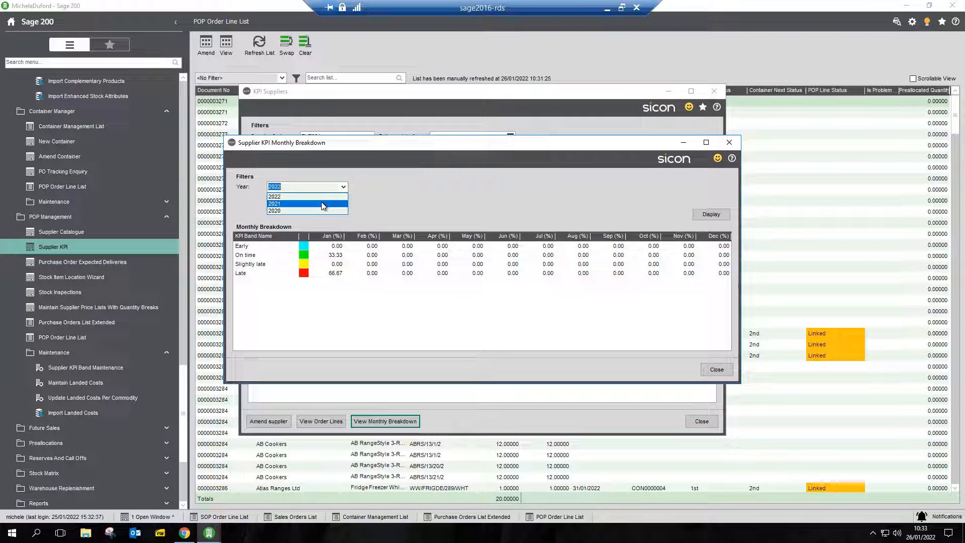
{"action": "left_click", "coordinate": [321, 204]}
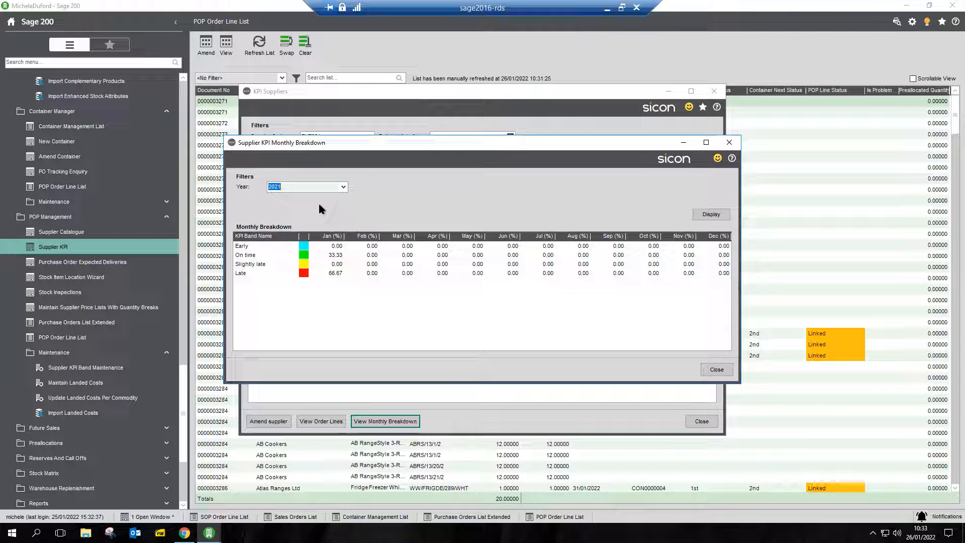
{"action": "left_click", "coordinate": [702, 220]}
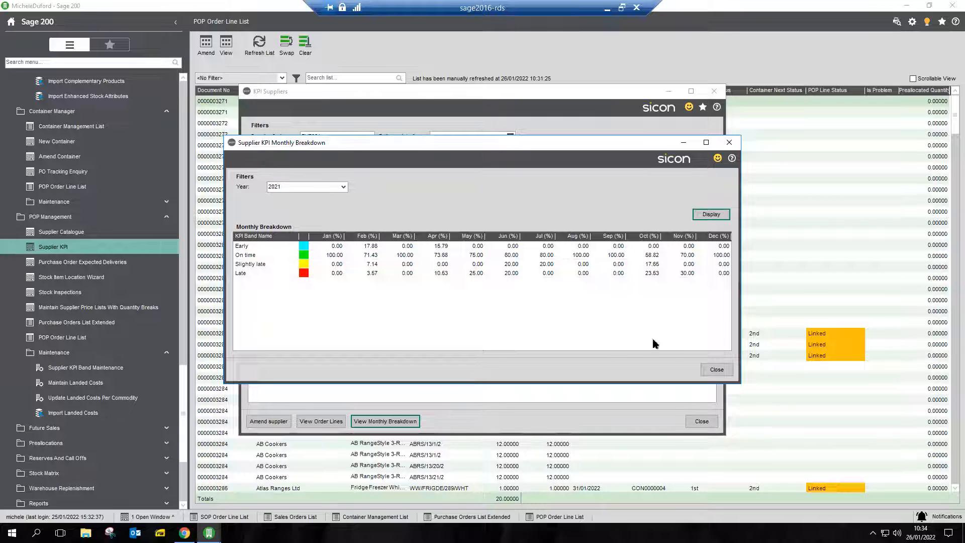
{"action": "left_click", "coordinate": [716, 371]}
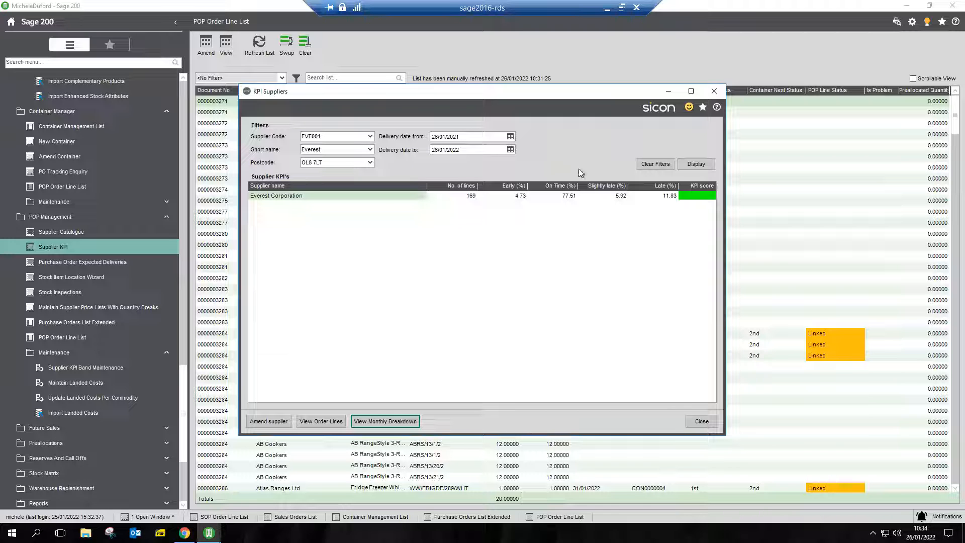
{"action": "left_click", "coordinate": [714, 91]}
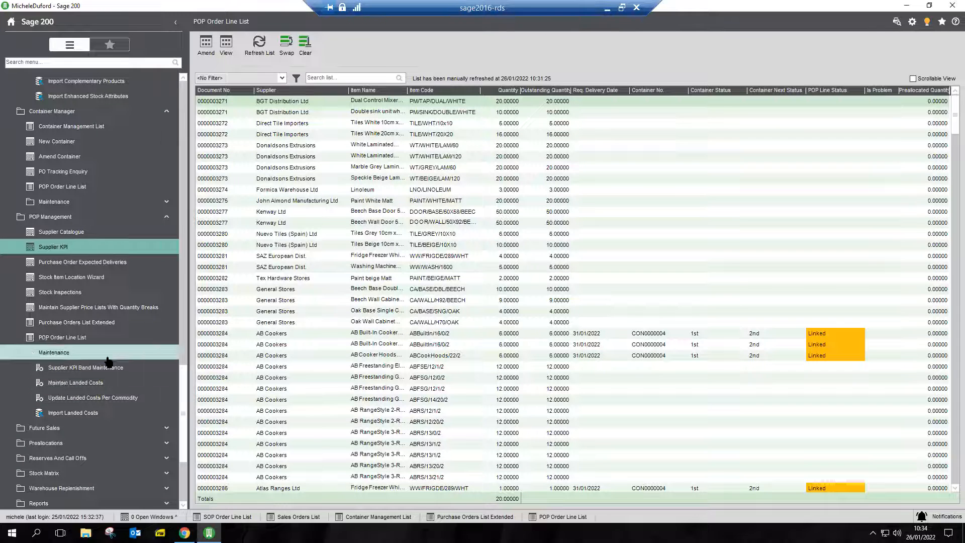
Open Stock Matrix Groups under Sicon Distribution's Stock Matrix and load the Pencil Skirt group.
{"action": "scroll", "coordinate": [108, 361], "scroll_direction": "up", "scroll_amount": 8}
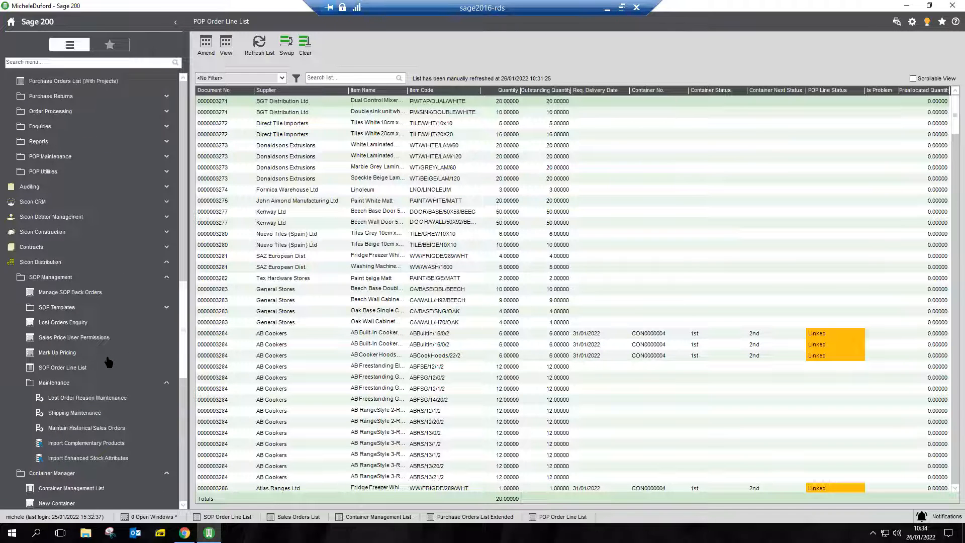
{"action": "scroll", "coordinate": [108, 361], "scroll_direction": "up", "scroll_amount": 3}
{"action": "scroll", "coordinate": [108, 361], "scroll_direction": "up", "scroll_amount": 1}
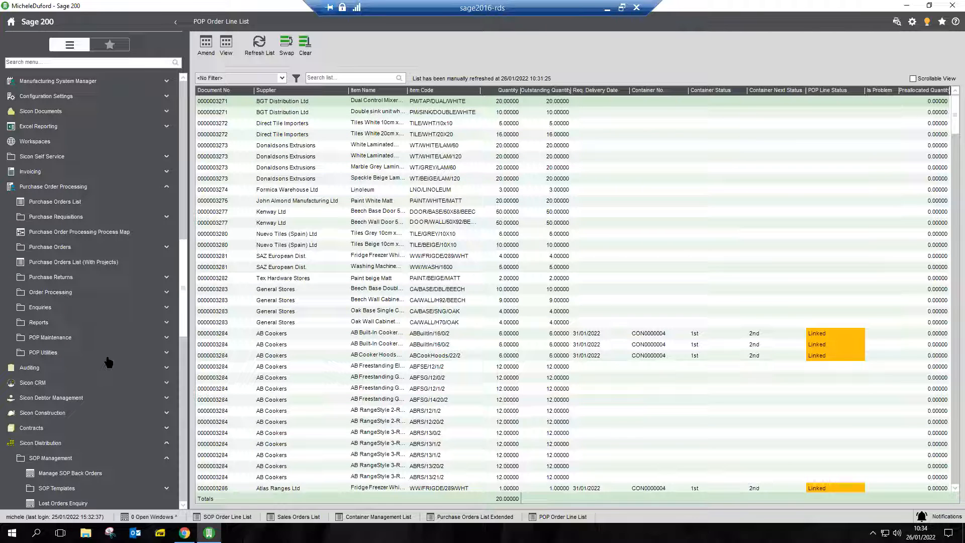
{"action": "scroll", "coordinate": [108, 361], "scroll_direction": "up", "scroll_amount": 1}
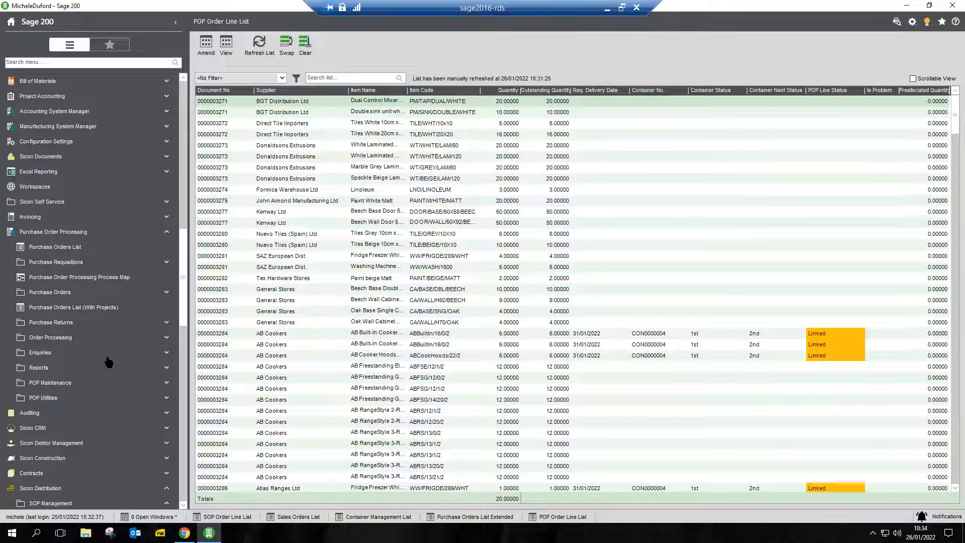
{"action": "scroll", "coordinate": [108, 361], "scroll_direction": "down", "scroll_amount": 1}
{"action": "scroll", "coordinate": [108, 361], "scroll_direction": "down", "scroll_amount": 2}
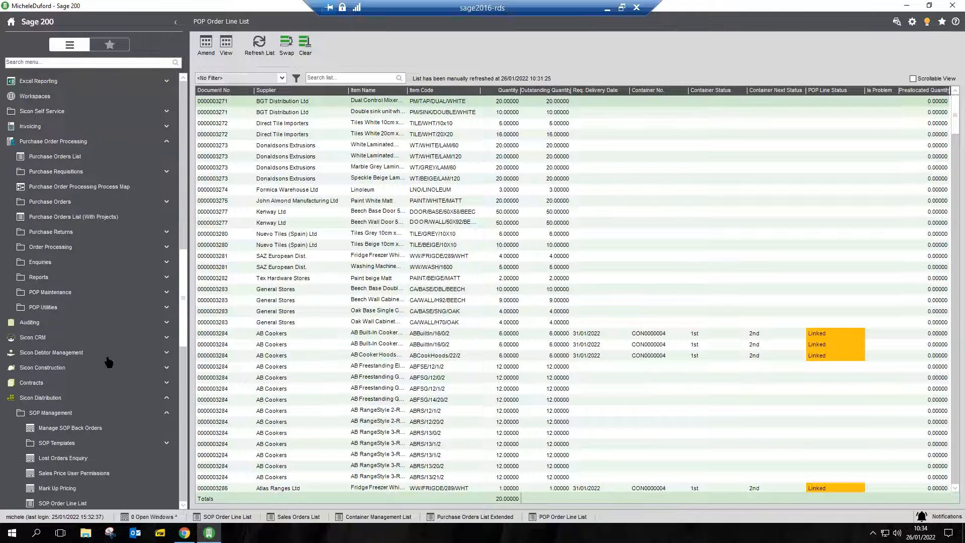
{"action": "scroll", "coordinate": [108, 361], "scroll_direction": "down", "scroll_amount": 7}
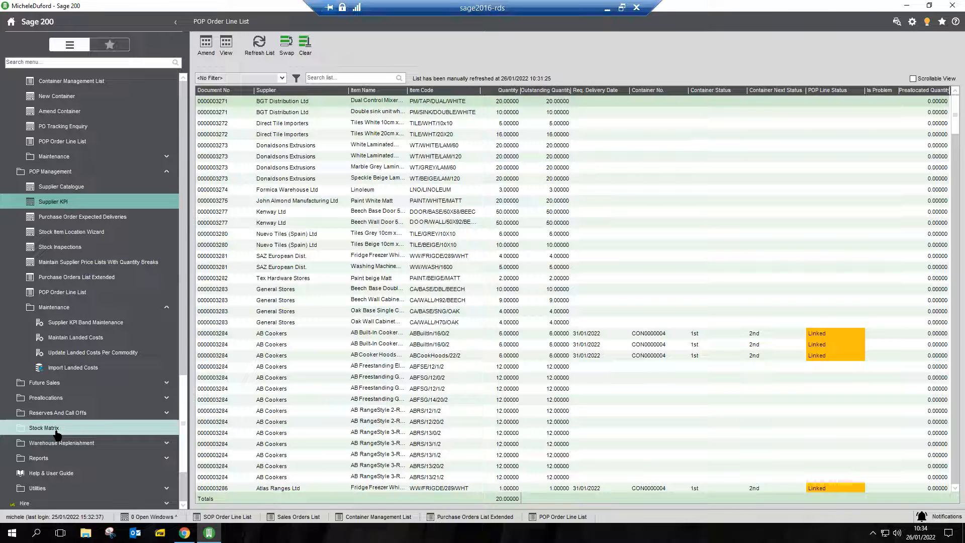
{"action": "left_click", "coordinate": [56, 430]}
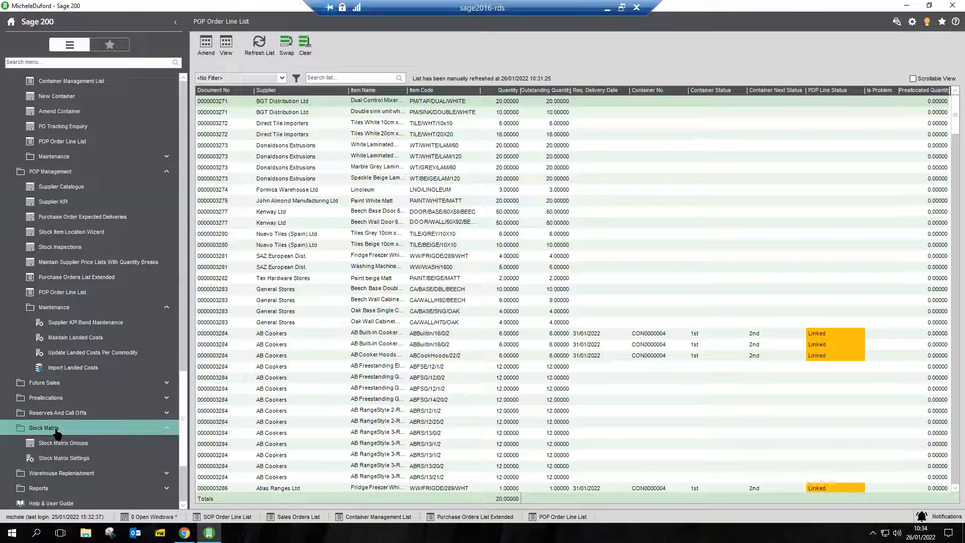
{"action": "left_click", "coordinate": [87, 444]}
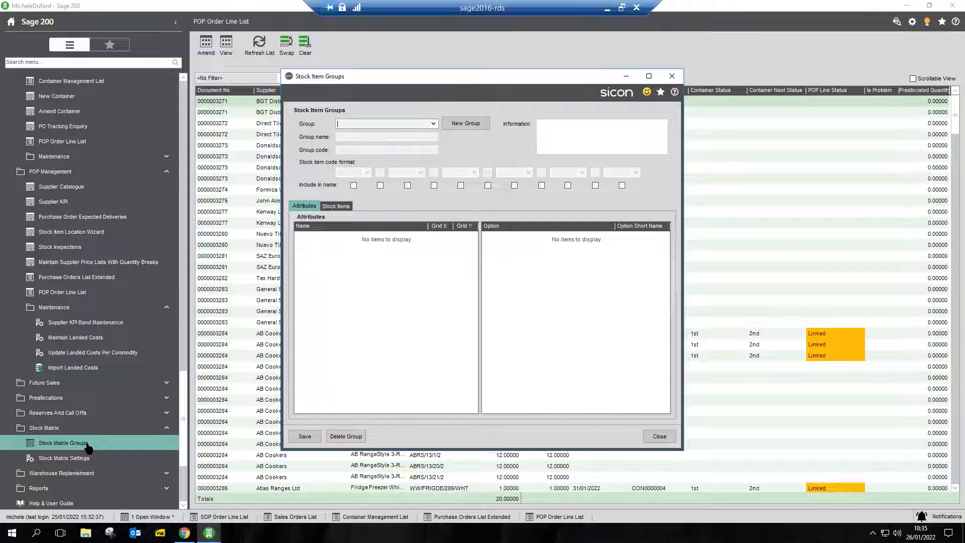
{"action": "left_click", "coordinate": [433, 124]}
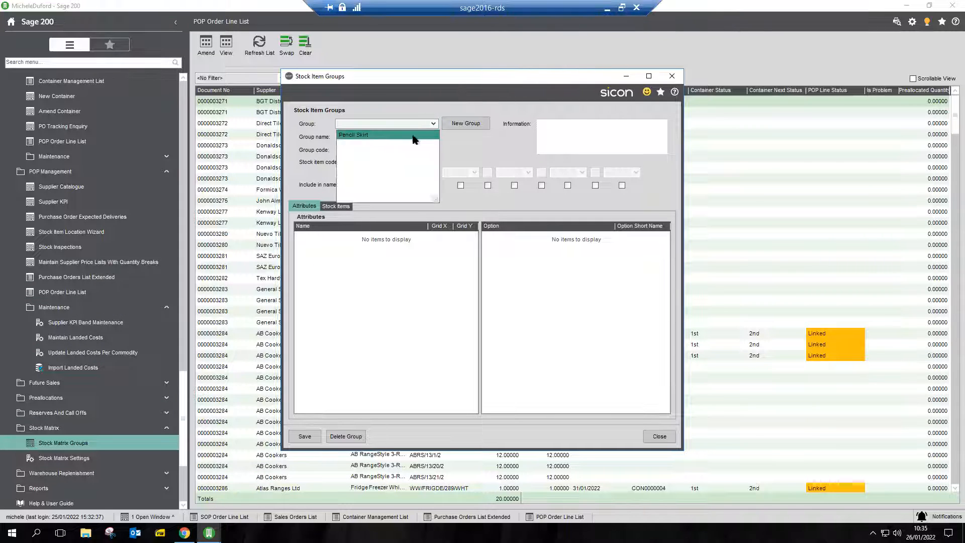
{"action": "left_click", "coordinate": [365, 137]}
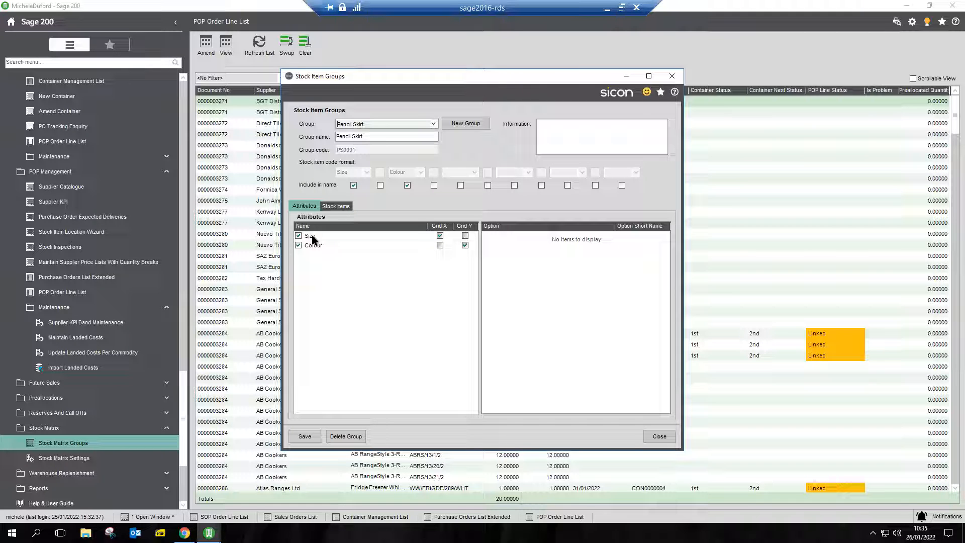
Review the Pencil Skirt group's attributes and its list of stock items.
{"action": "left_click", "coordinate": [337, 207]}
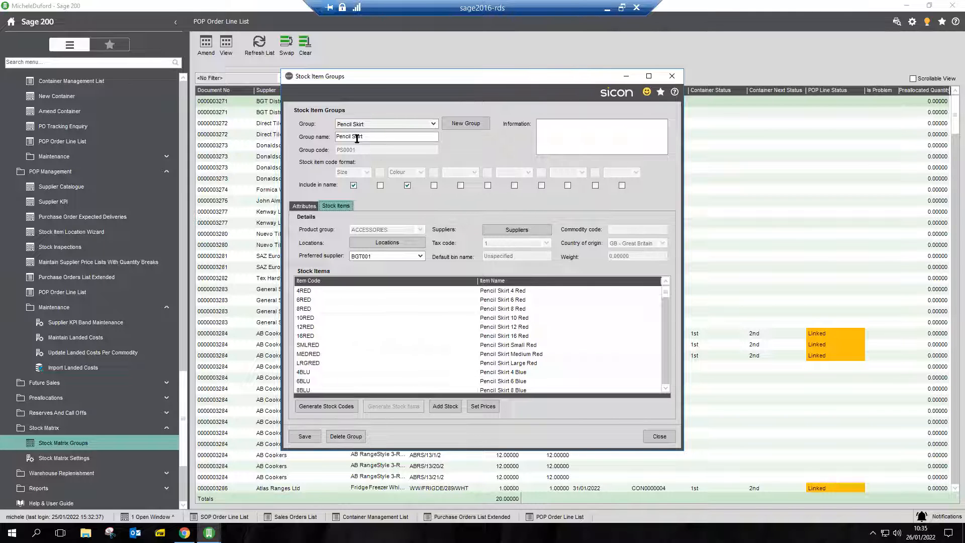
{"action": "left_click", "coordinate": [306, 208]}
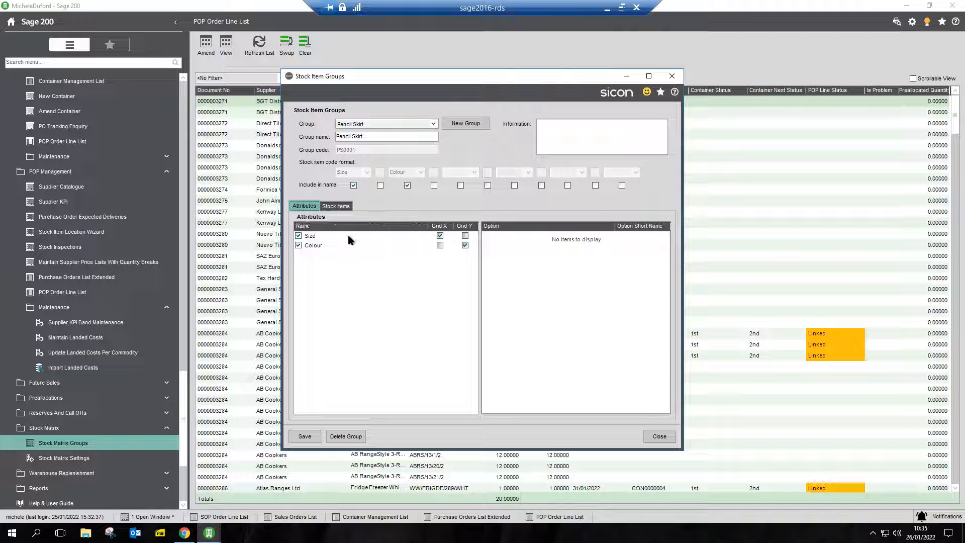
{"action": "left_click", "coordinate": [336, 207]}
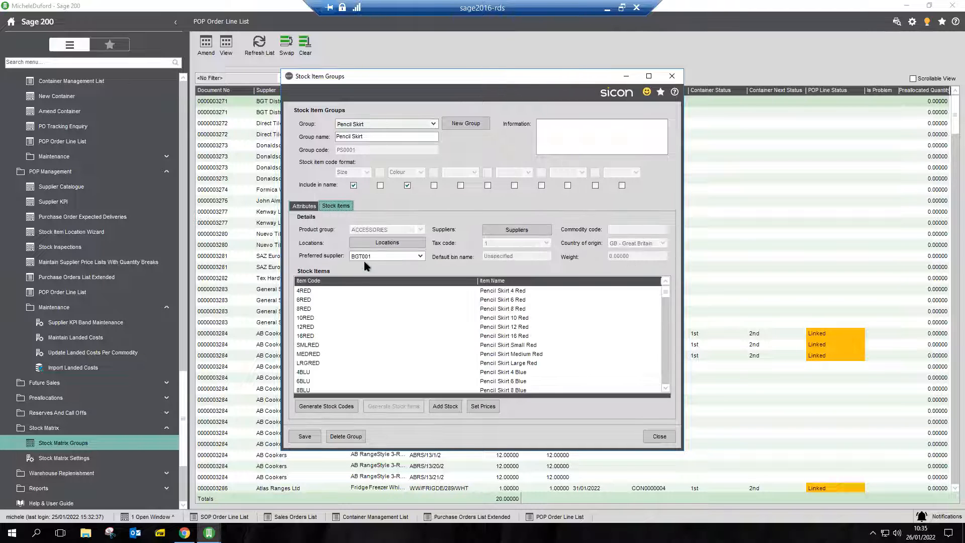
{"action": "scroll", "coordinate": [340, 302], "scroll_direction": "down", "scroll_amount": 5}
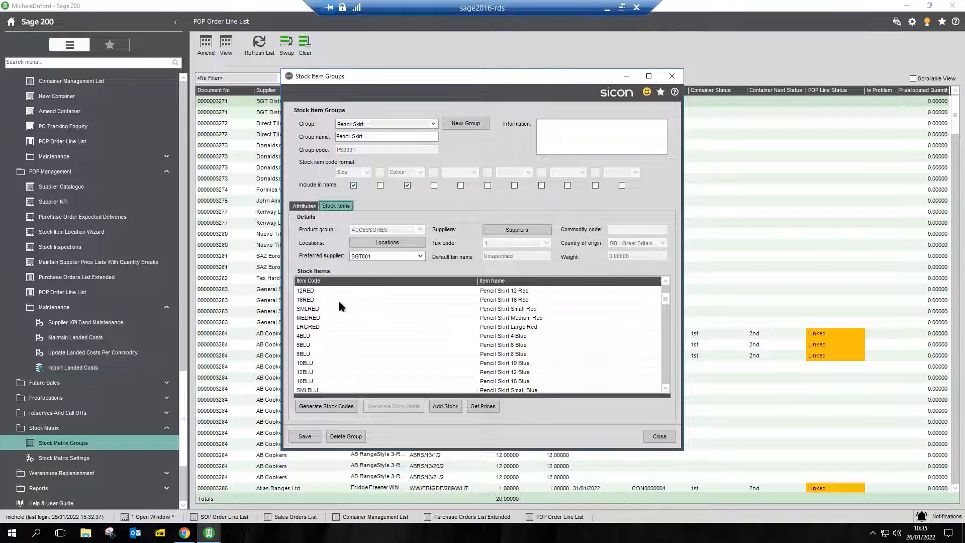
Look through the rest of the Pencil Skirt group's stock items and close the group without changes.
{"action": "scroll", "coordinate": [339, 301], "scroll_direction": "down", "scroll_amount": 5}
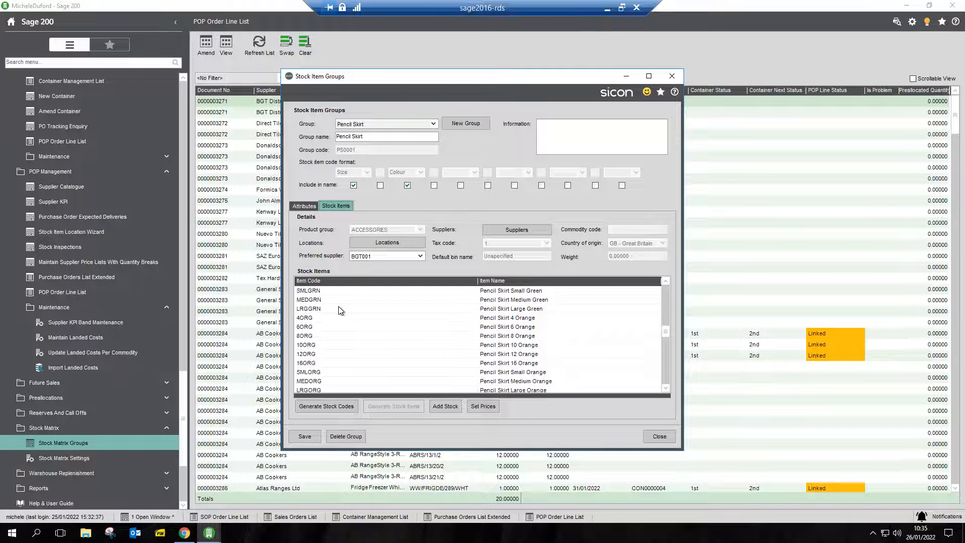
{"action": "scroll", "coordinate": [340, 358], "scroll_direction": "down", "scroll_amount": 3}
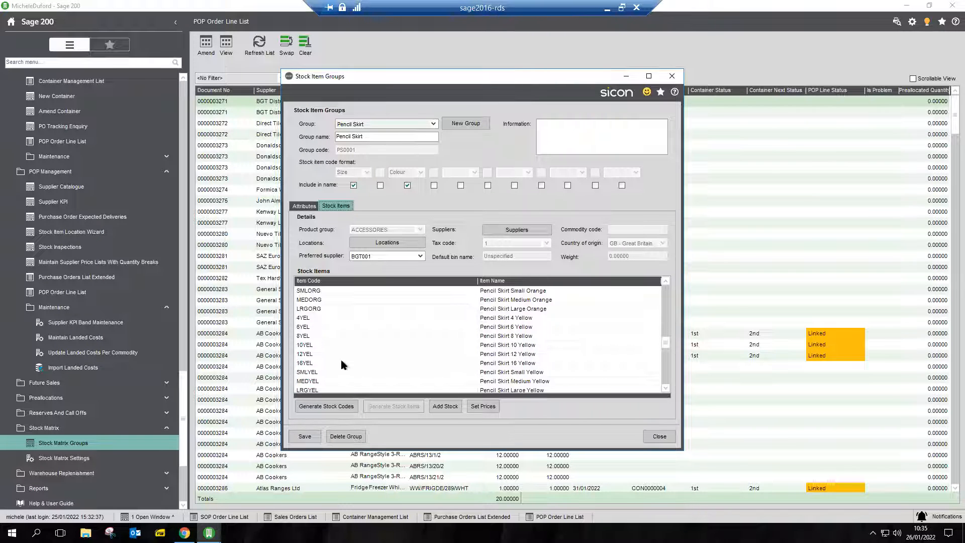
{"action": "scroll", "coordinate": [344, 361], "scroll_direction": "down", "scroll_amount": 9}
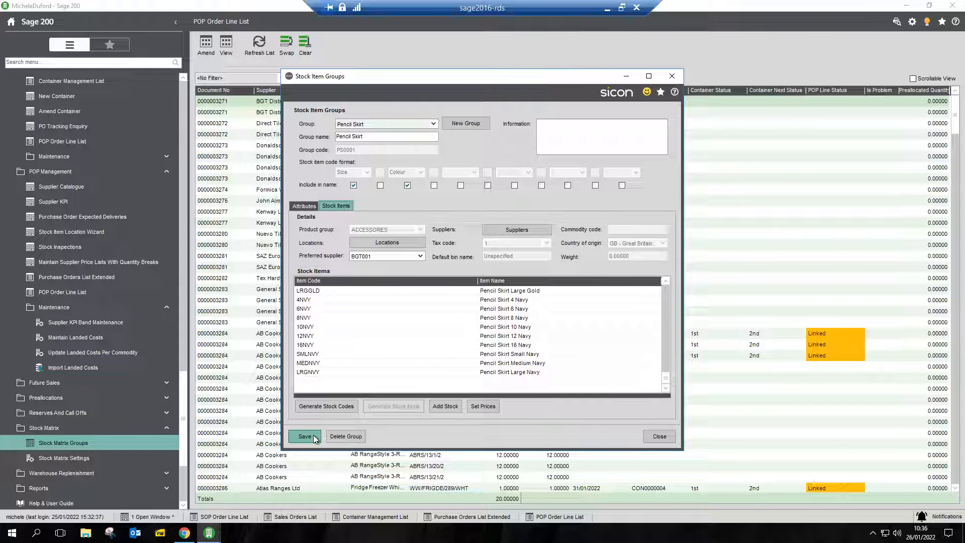
{"action": "left_click", "coordinate": [660, 437]}
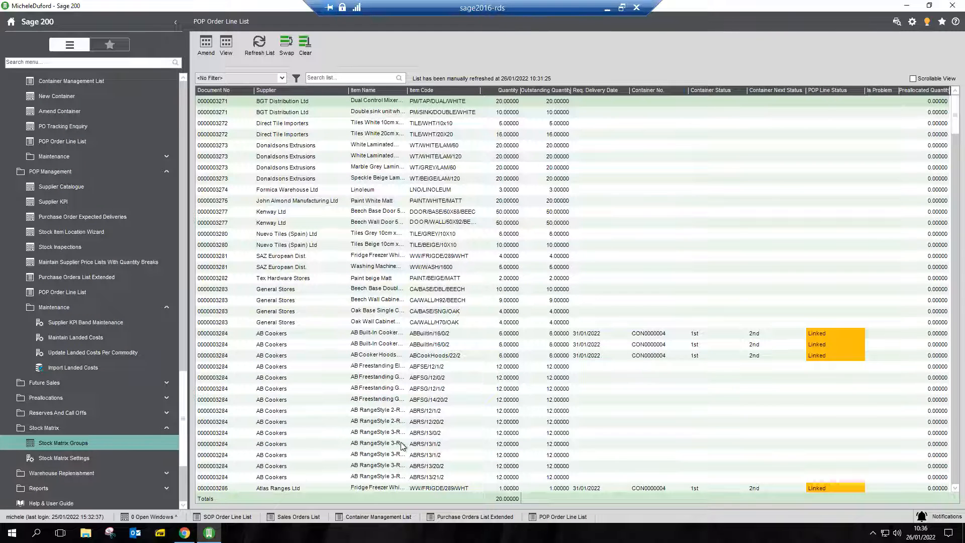
Open the Purchase Orders List under Purchase Order Processing and open BGT Distribution's purchase order dated 26/01/2022 for amendment.
{"action": "right_click", "coordinate": [119, 247]}
{"action": "left_click", "coordinate": [141, 284]}
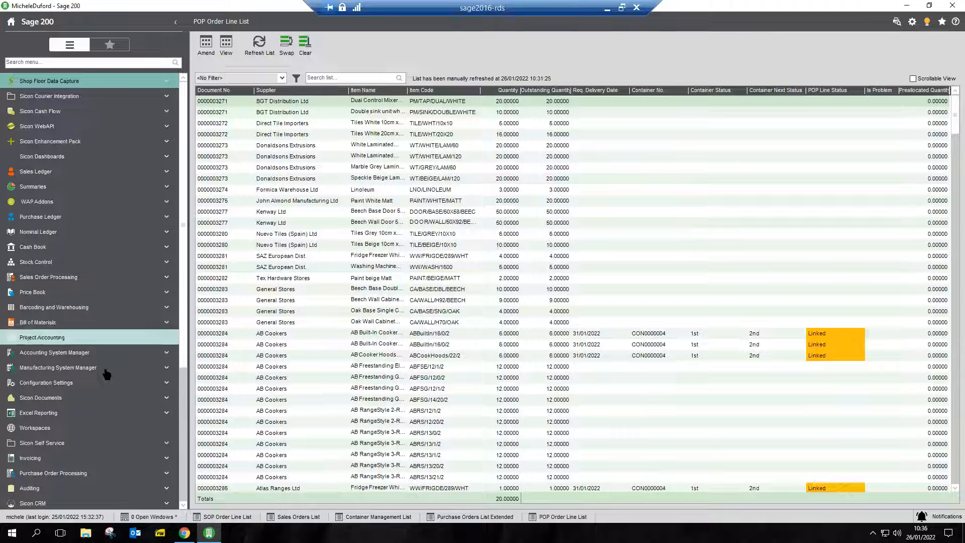
{"action": "left_click", "coordinate": [95, 473]}
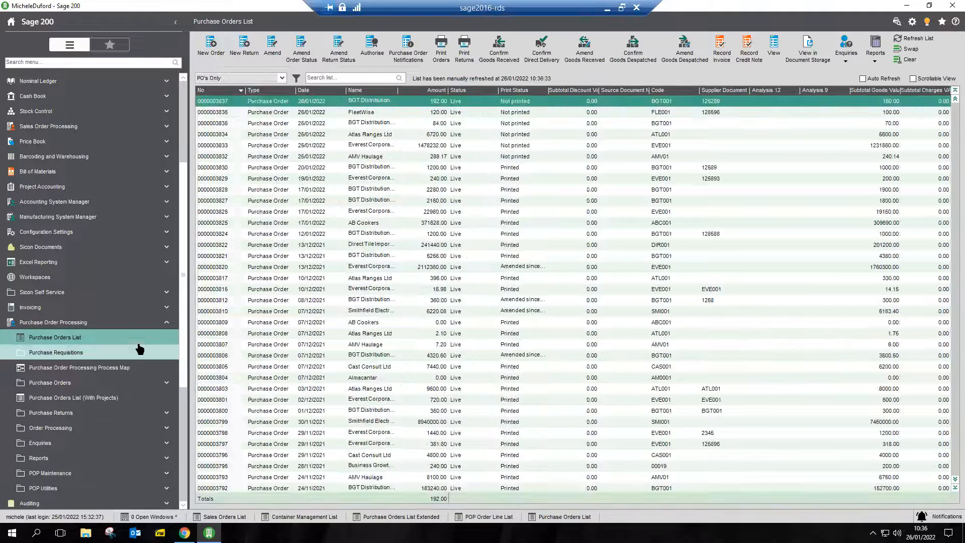
{"action": "double_click", "coordinate": [257, 103]}
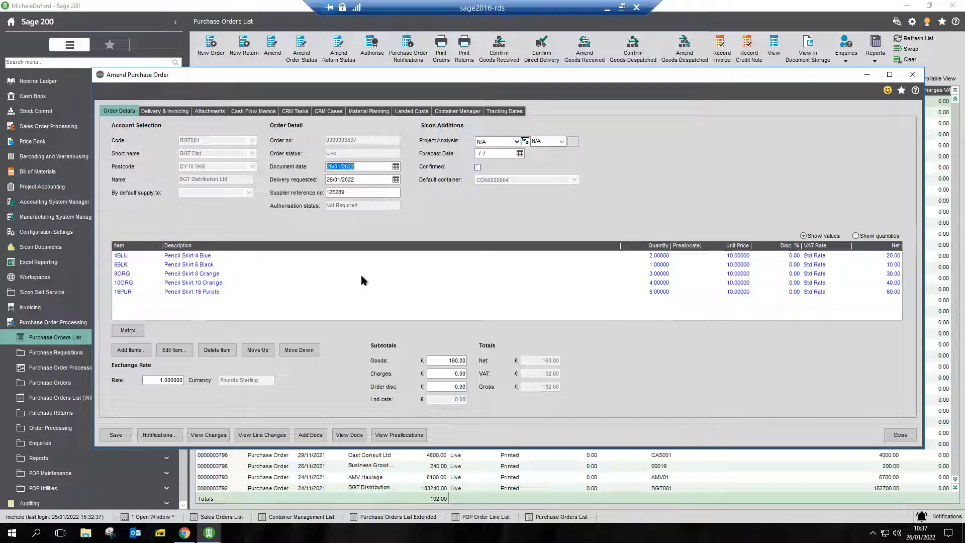
Load the Pencil Skirt group in the order's Stock Matrix and enter quantities 3 for Black 8, 5 for Orange 12 and 8 for Purple Small.
{"action": "left_click", "coordinate": [128, 332]}
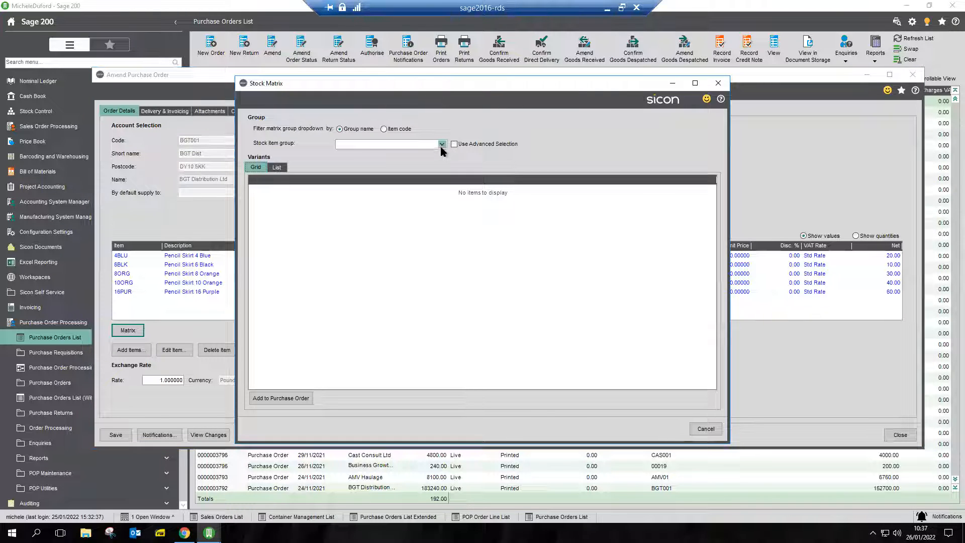
{"action": "left_click", "coordinate": [442, 146]}
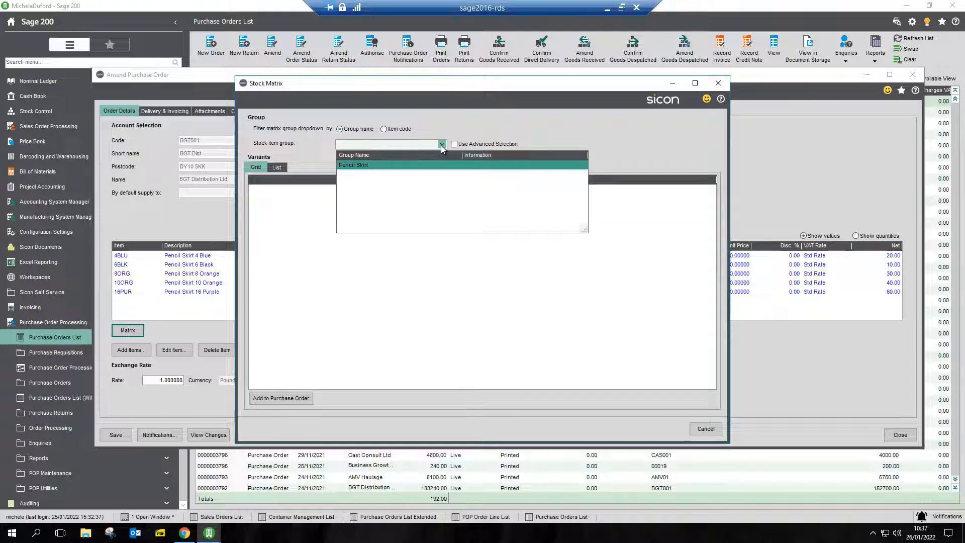
{"action": "left_click", "coordinate": [426, 165]}
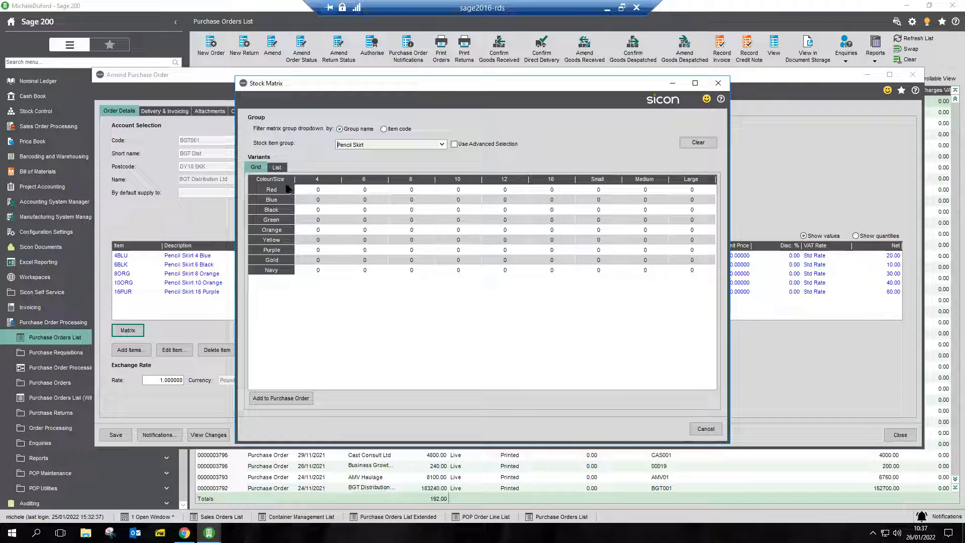
{"action": "left_click", "coordinate": [413, 210]}
{"action": "type", "text": "3"}
{"action": "left_click", "coordinate": [505, 230]}
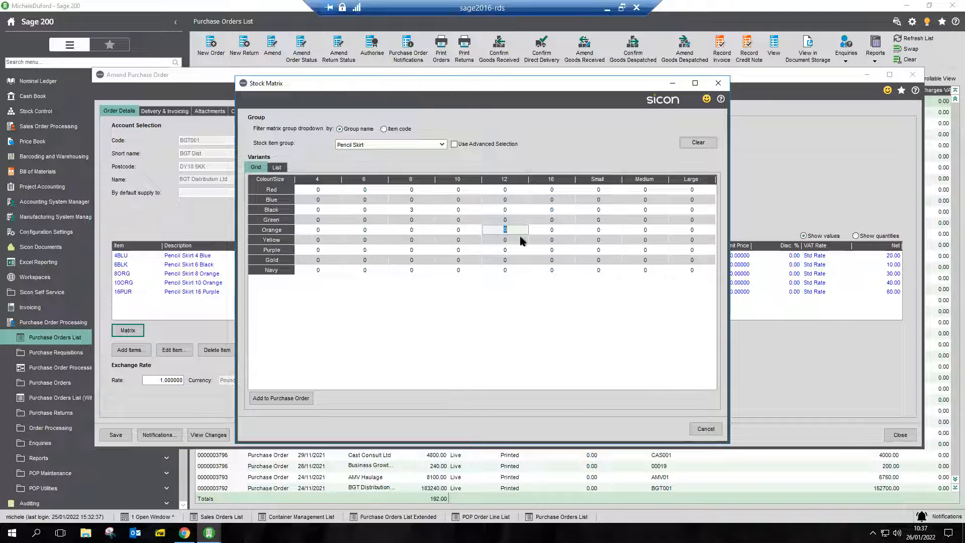
{"action": "type", "text": "5"}
{"action": "left_click", "coordinate": [614, 251]}
{"action": "type", "text": "8"}
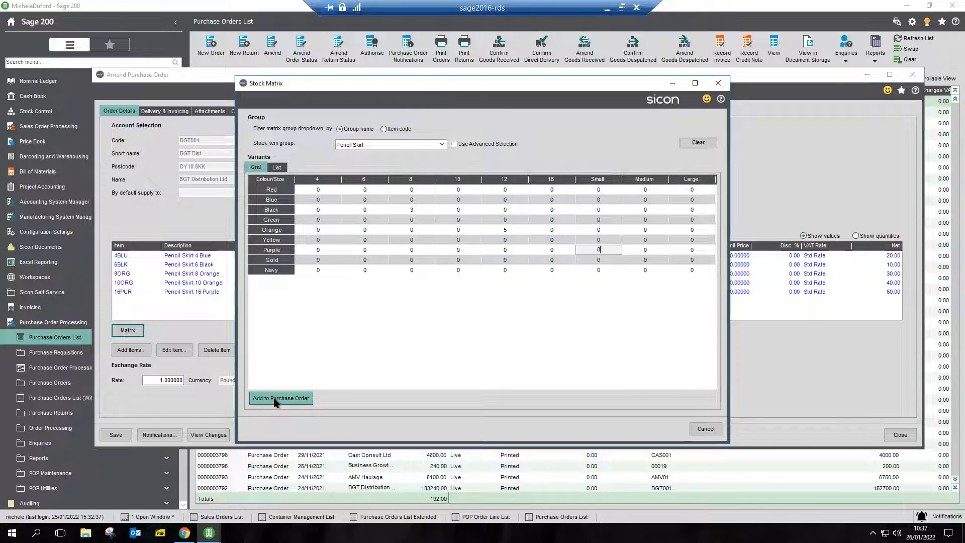
Review the Pencil Skirt variants in the Stock Matrix's list view.
{"action": "left_click", "coordinate": [279, 168]}
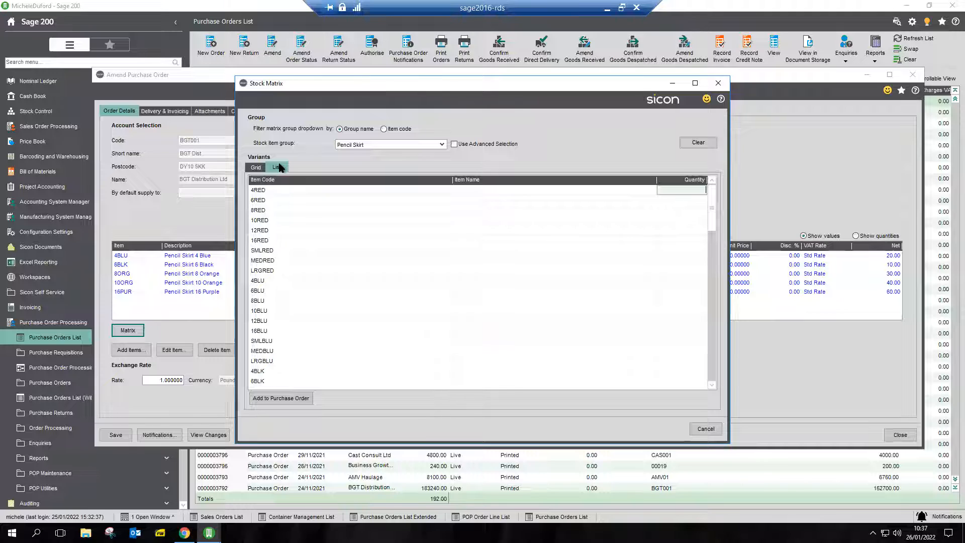
{"action": "scroll", "coordinate": [330, 209], "scroll_direction": "down", "scroll_amount": 1}
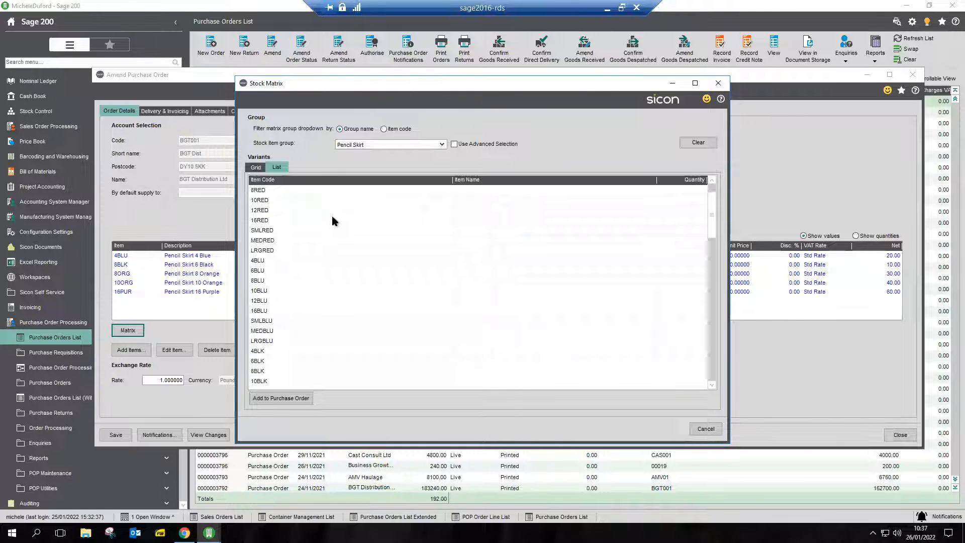
{"action": "scroll", "coordinate": [334, 222], "scroll_direction": "up", "scroll_amount": 1}
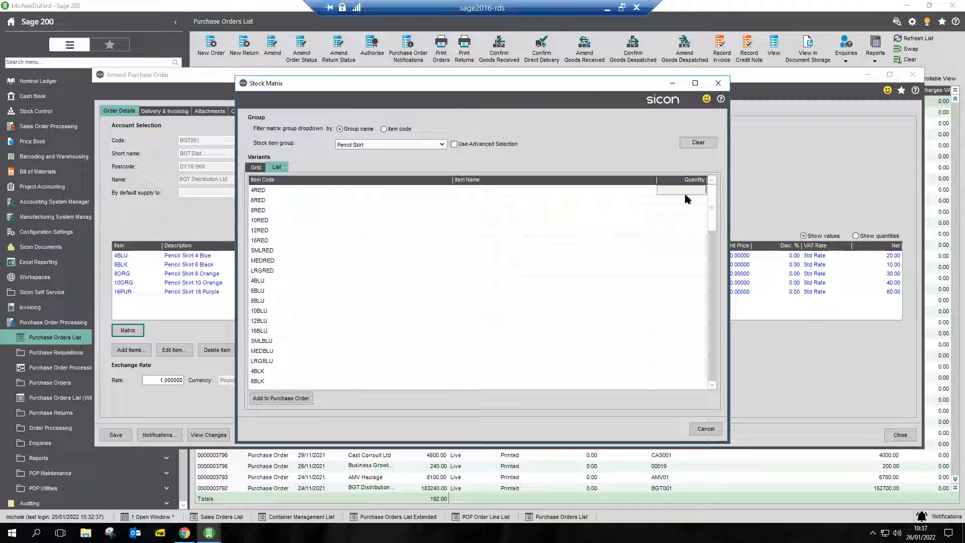
Add the matrix quantities to the purchase order from the grid view, close the Stock Matrix and check the order lines.
{"action": "left_click", "coordinate": [254, 167]}
{"action": "left_click", "coordinate": [276, 400]}
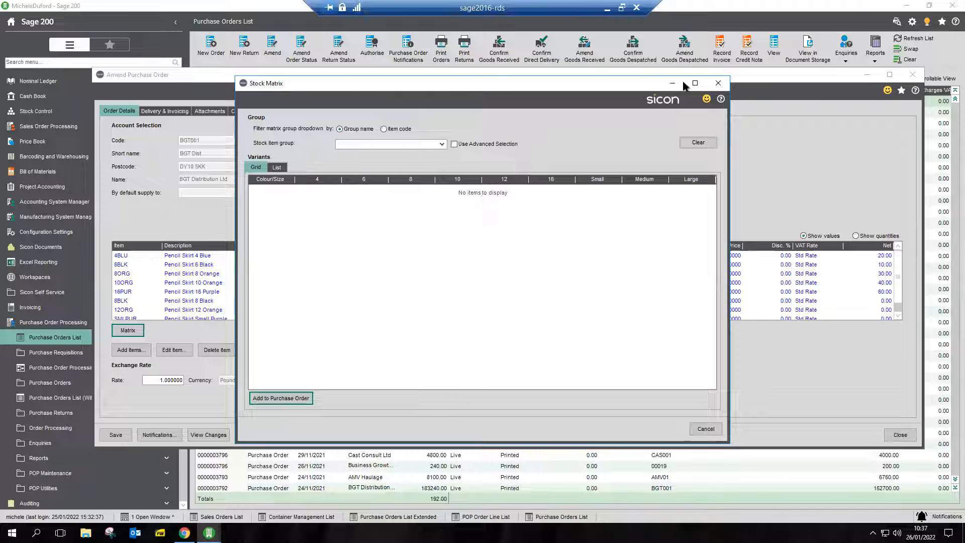
{"action": "left_click", "coordinate": [719, 83]}
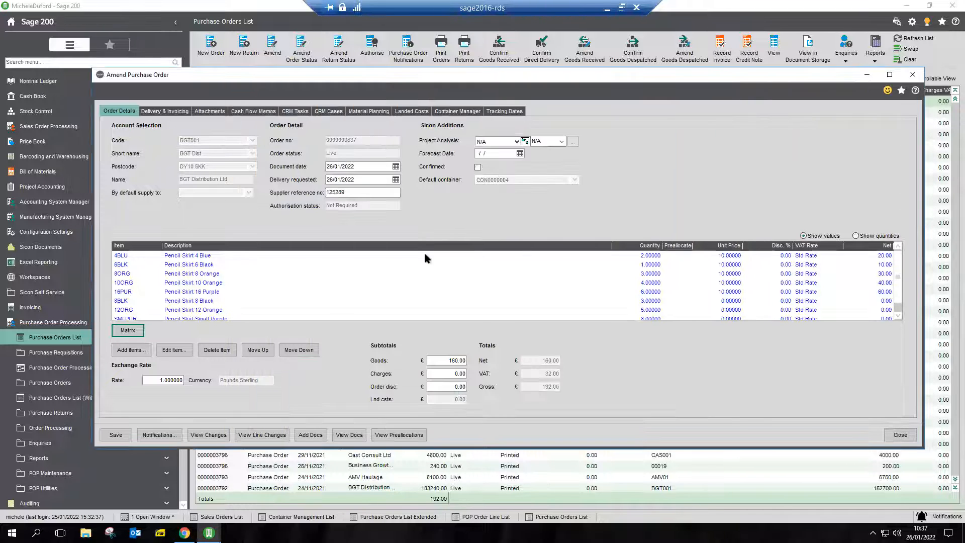
{"action": "scroll", "coordinate": [228, 297], "scroll_direction": "down", "scroll_amount": 1}
{"action": "scroll", "coordinate": [227, 300], "scroll_direction": "up", "scroll_amount": 1}
Examine the Pencil Skirt 4 Blue order line's container and delivery date against the order header, and cancel the line edit.
{"action": "left_click", "coordinate": [191, 256]}
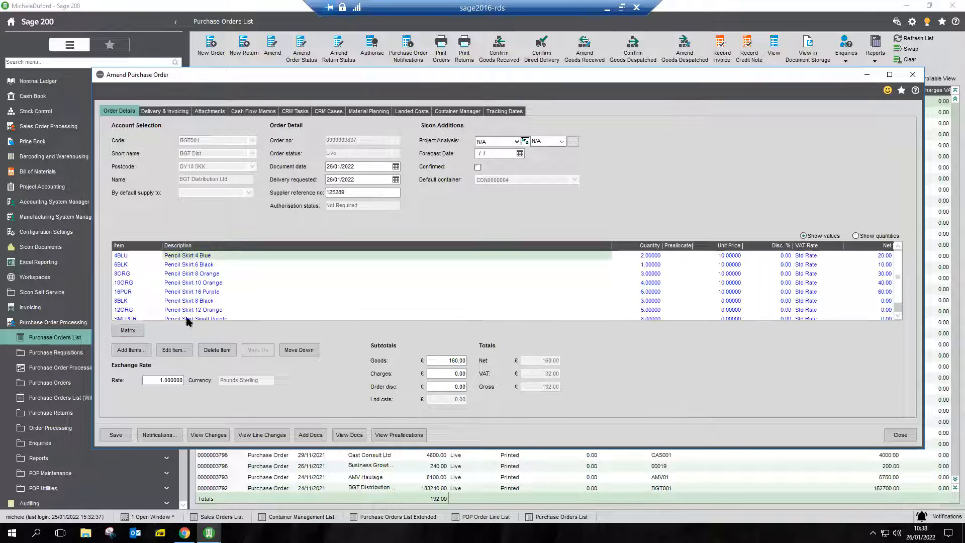
{"action": "left_click", "coordinate": [172, 351]}
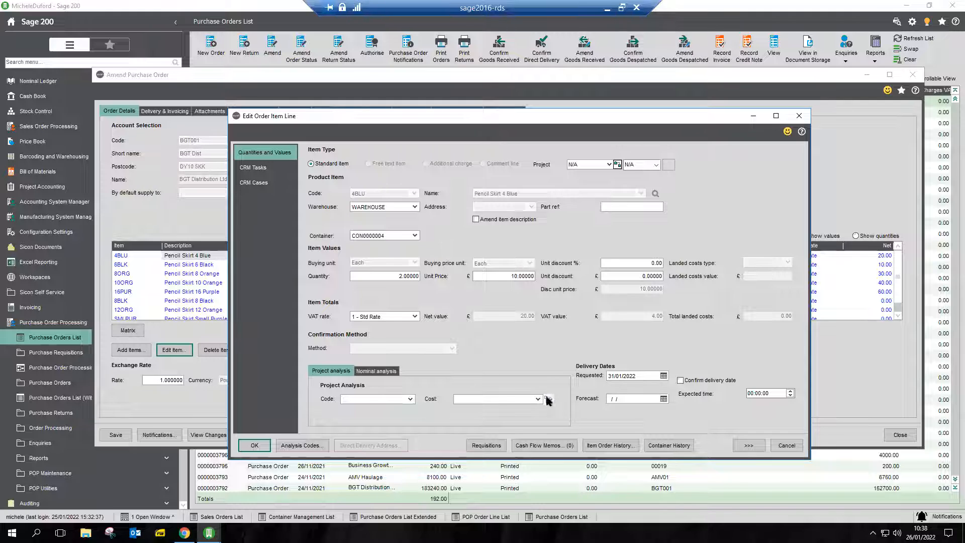
{"action": "left_click_drag", "start_coordinate": [452, 121], "coordinate": [447, 142]}
{"action": "left_click_drag", "start_coordinate": [440, 204], "coordinate": [430, 233]}
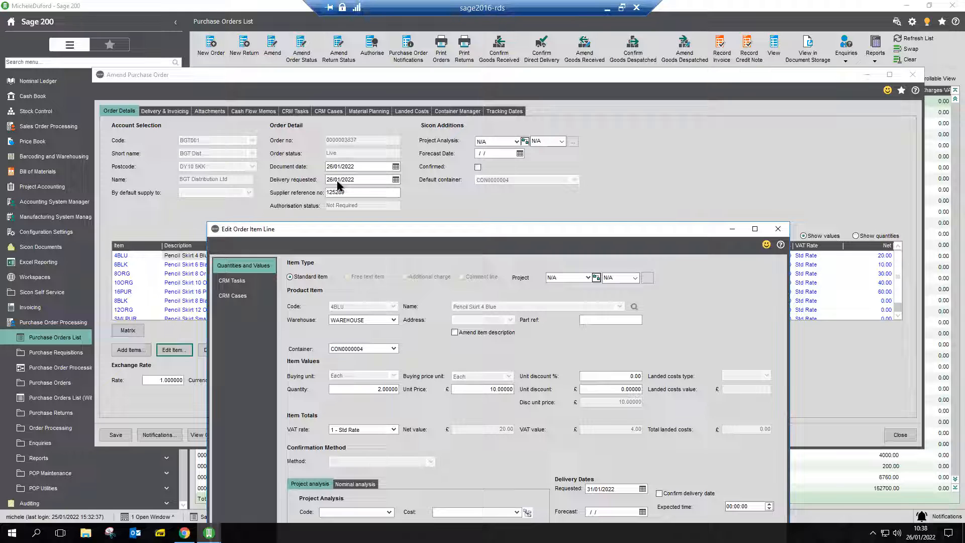
{"action": "left_click_drag", "start_coordinate": [390, 232], "coordinate": [370, 61]}
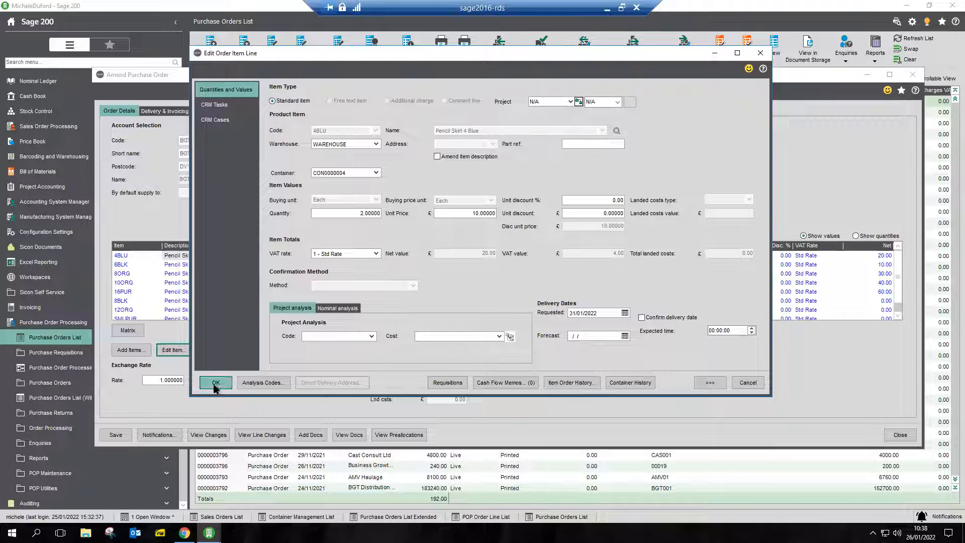
{"action": "left_click", "coordinate": [748, 383]}
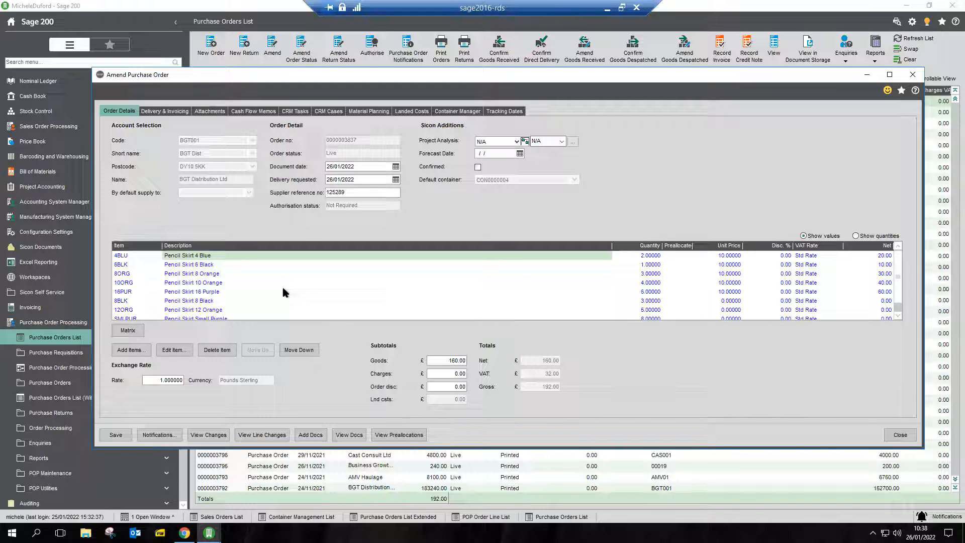
Display the additional container tracking and preallocation options for the Pencil Skirt 8 Orange order line, and close the line.
{"action": "left_click", "coordinate": [129, 274]}
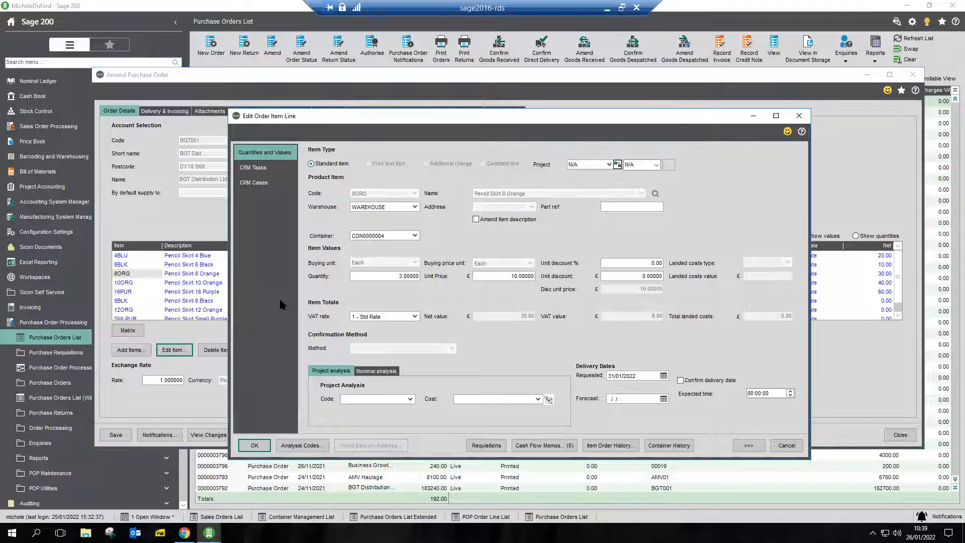
{"action": "left_click", "coordinate": [753, 446]}
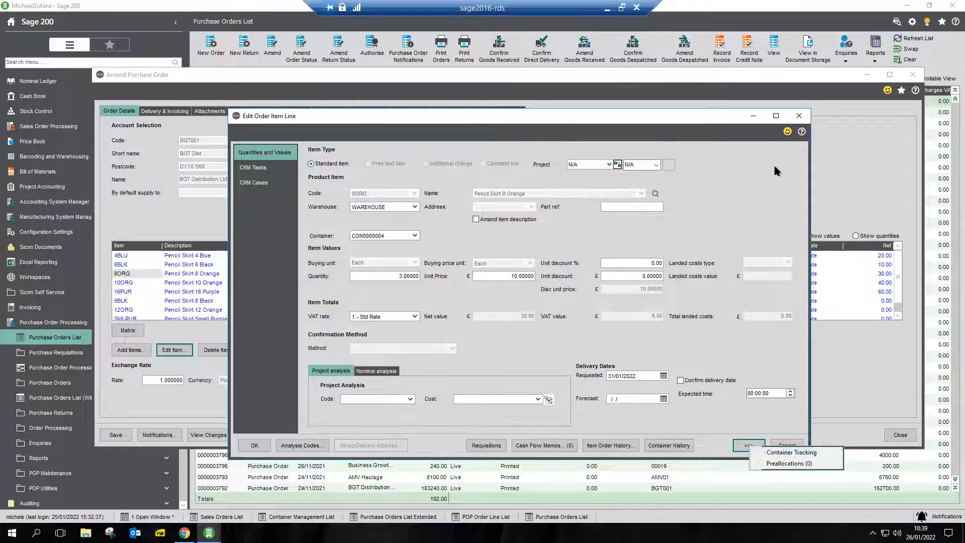
{"action": "left_click", "coordinate": [799, 116]}
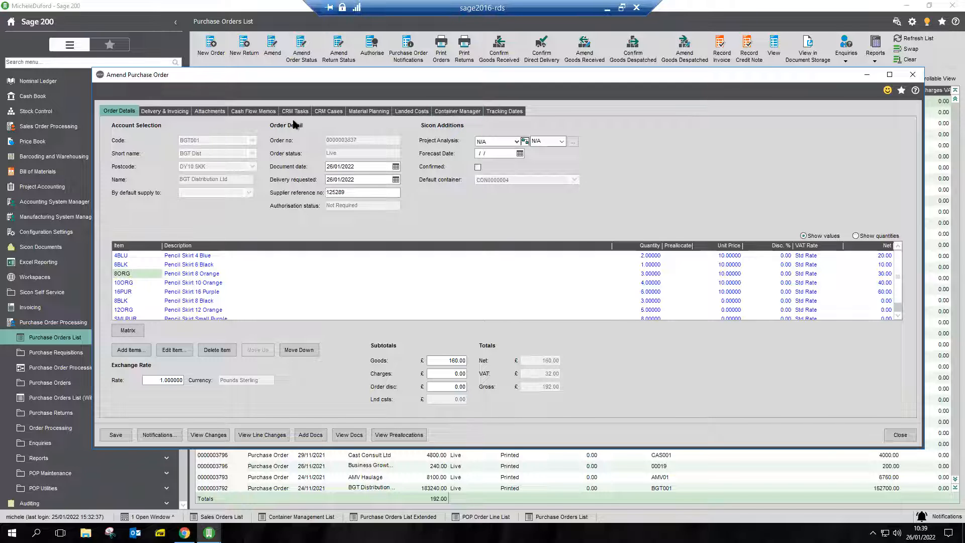
View the order's Container Manager lines and the container tracking profile stages, and save Tracking Maintenance to reach the tracking dates.
{"action": "left_click", "coordinate": [469, 113]}
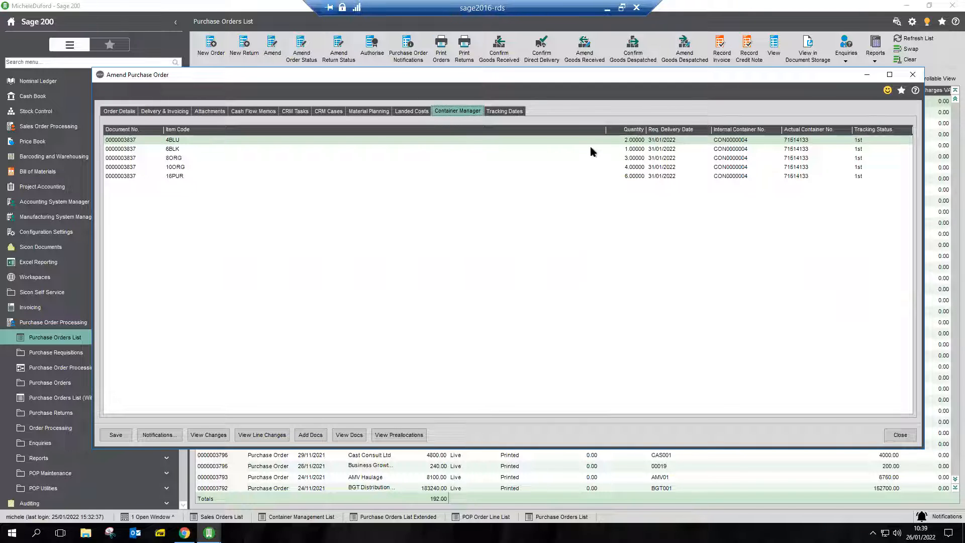
{"action": "left_click", "coordinate": [504, 111]}
{"action": "left_click", "coordinate": [478, 309]}
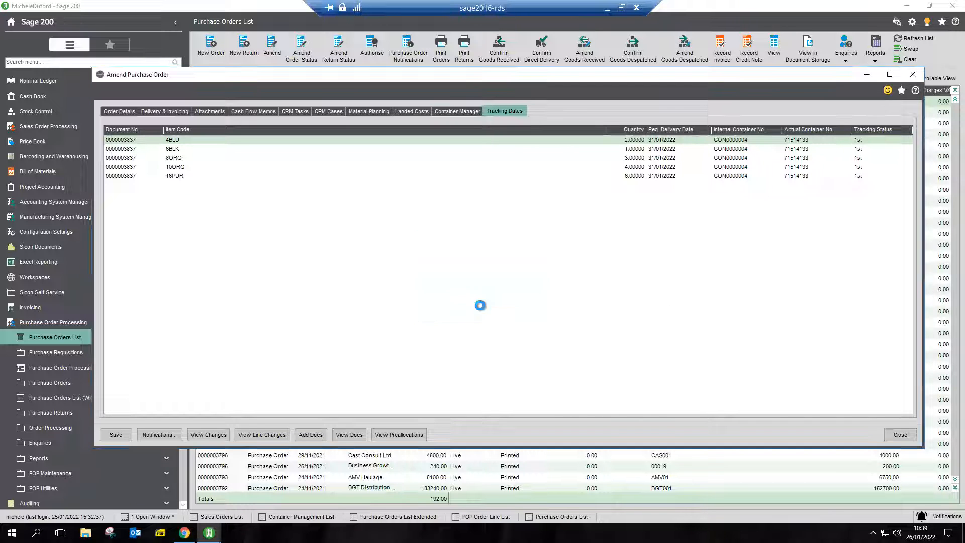
{"action": "left_click", "coordinate": [445, 150]}
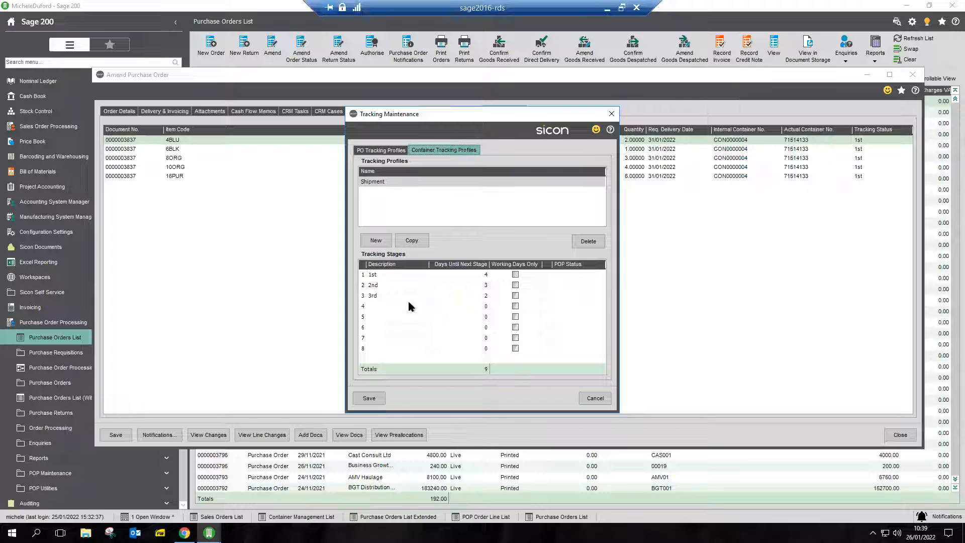
{"action": "left_click", "coordinate": [369, 398]}
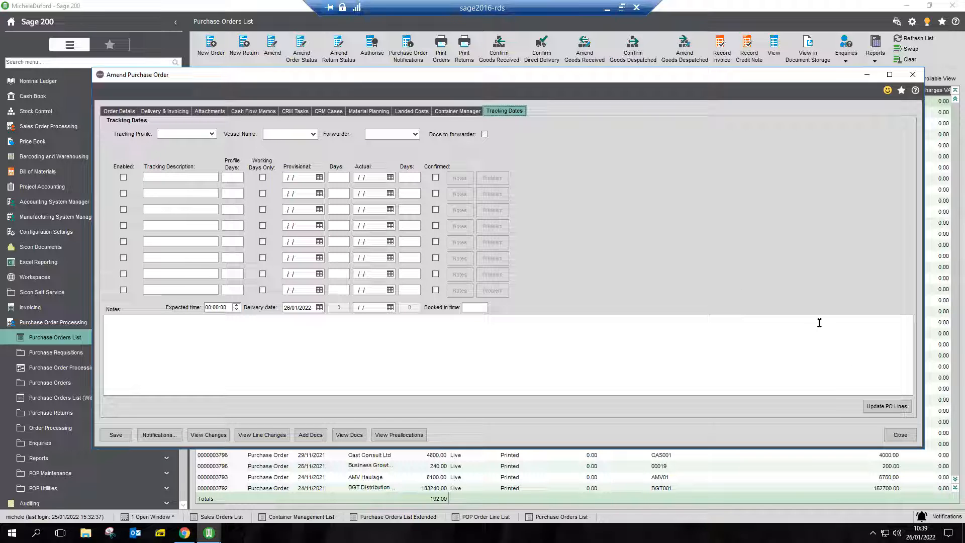
Close the purchase order, accepting the credit limit notice and the purchase order confirmation.
{"action": "left_click", "coordinate": [895, 435]}
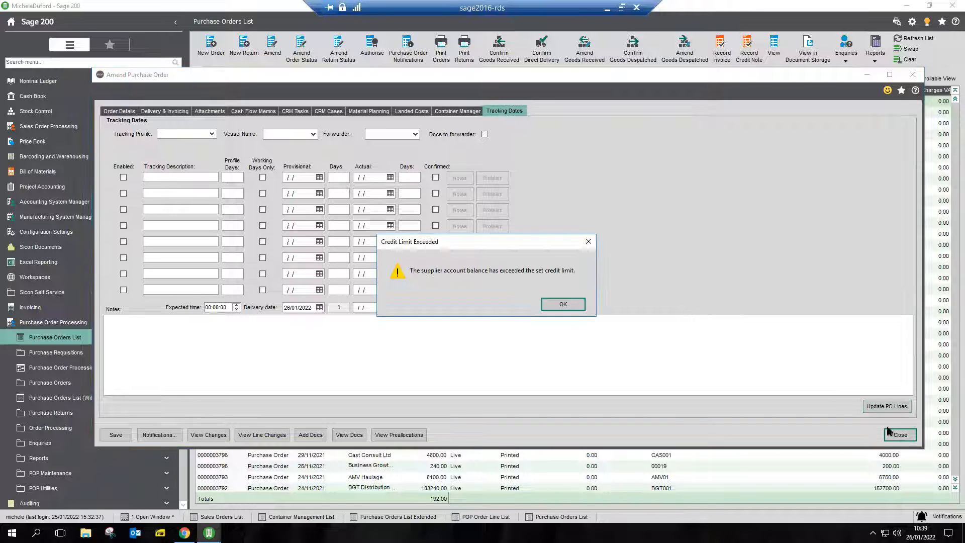
{"action": "left_click", "coordinate": [558, 311]}
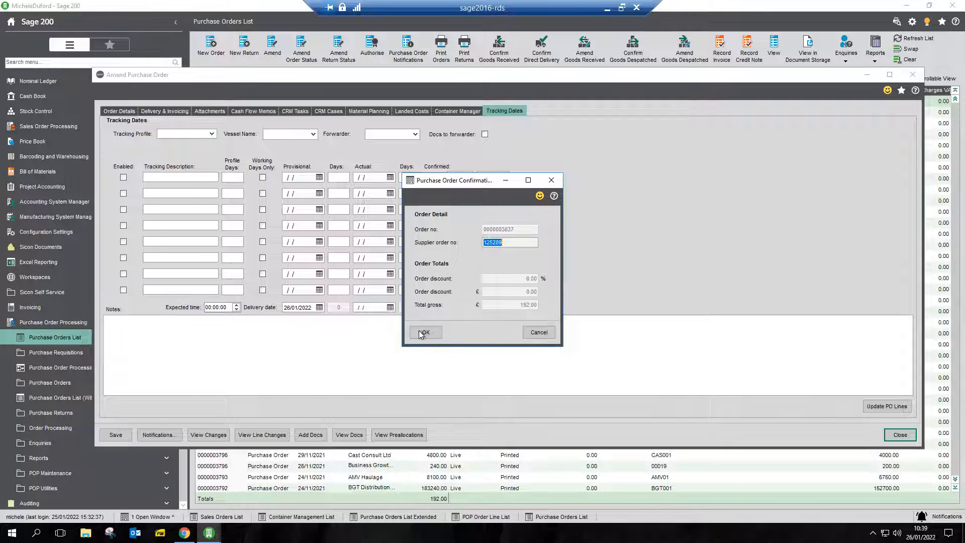
{"action": "left_click", "coordinate": [423, 333]}
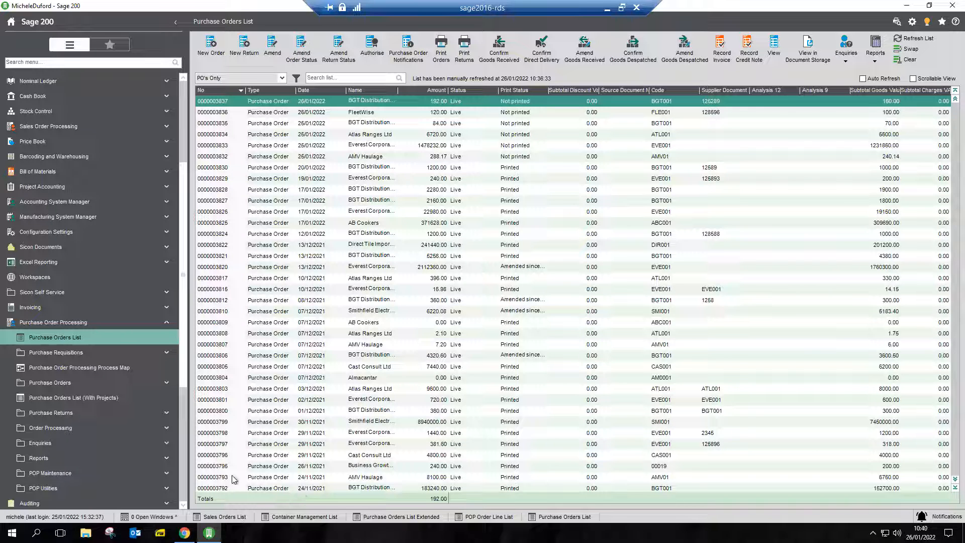
Open the Stock List under Stock Control and search it for "teddy".
{"action": "scroll", "coordinate": [124, 341], "scroll_direction": "up", "scroll_amount": 3}
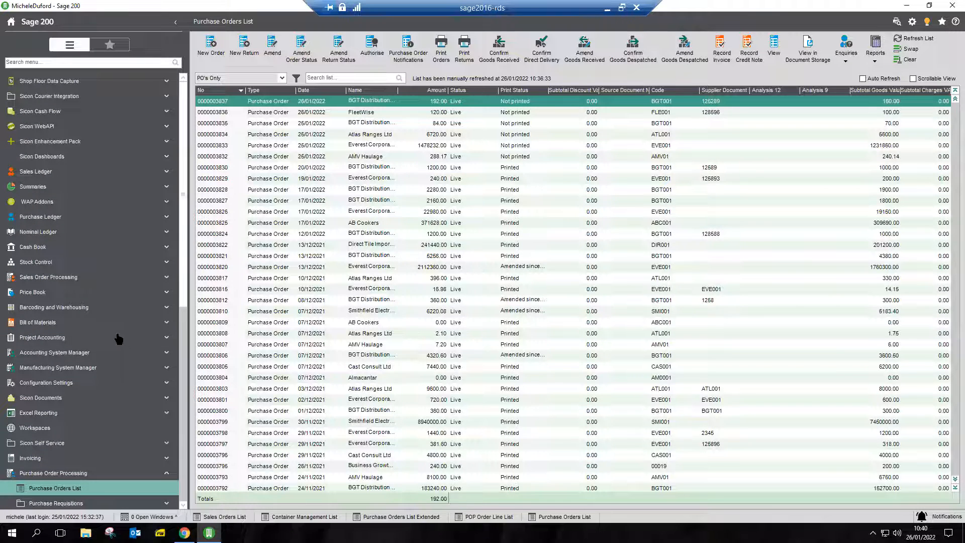
{"action": "left_click", "coordinate": [71, 264]}
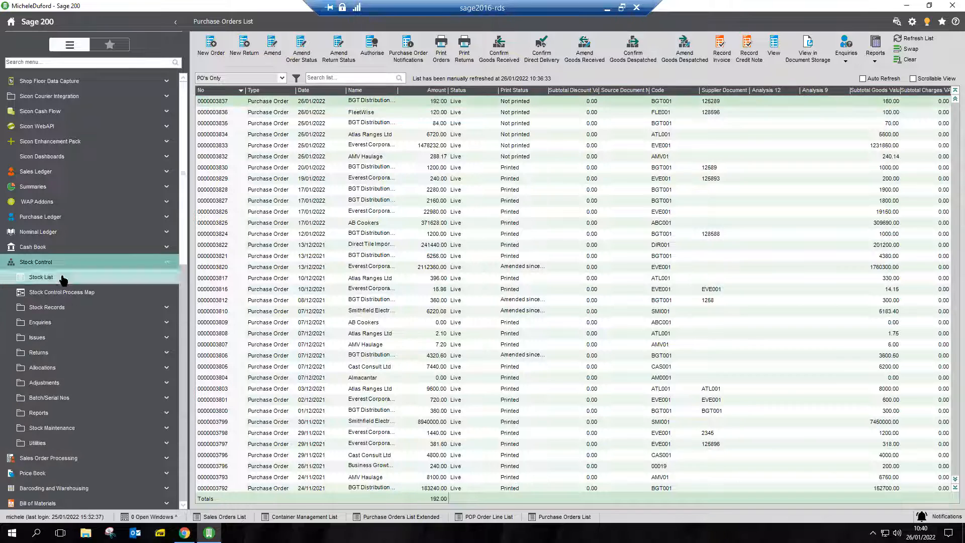
{"action": "left_click", "coordinate": [65, 277]}
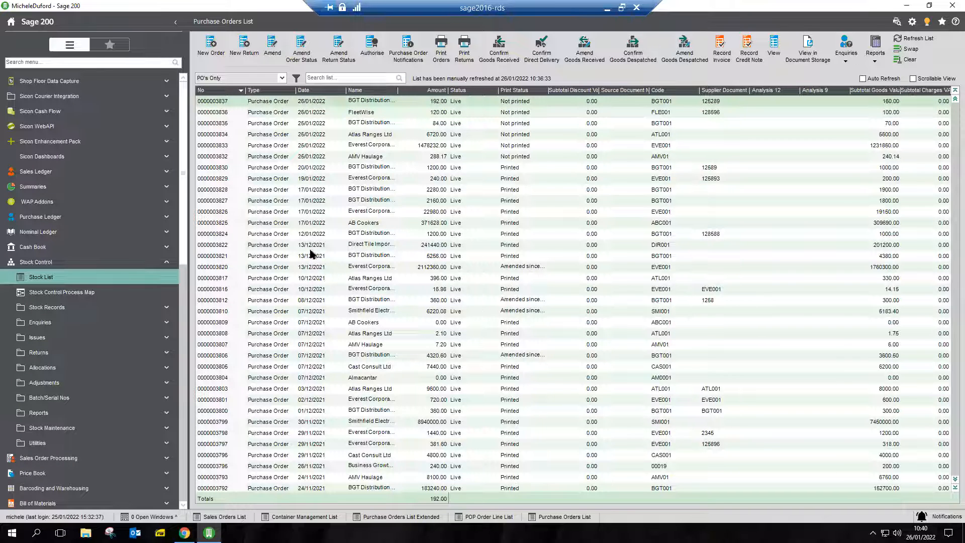
{"action": "left_click", "coordinate": [321, 78]}
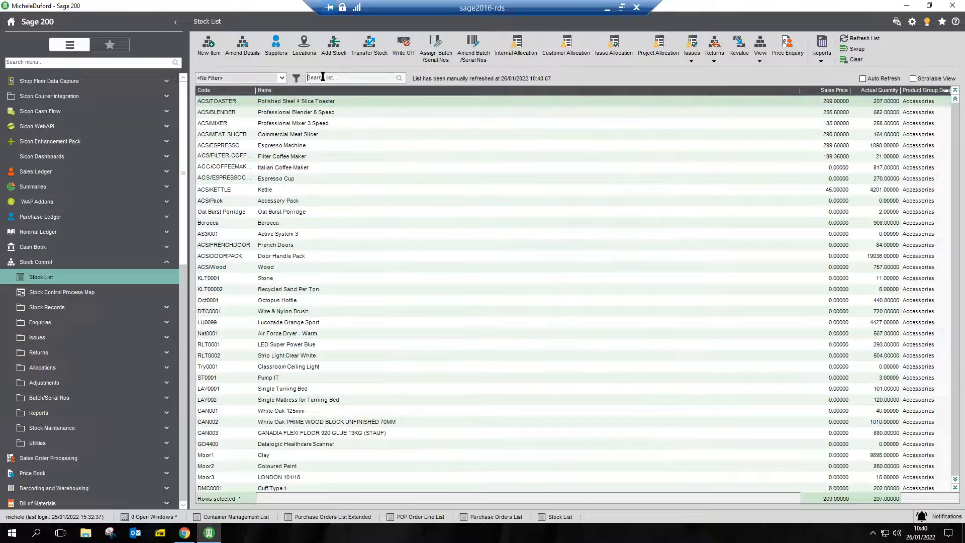
{"action": "type", "text": "teddy"}
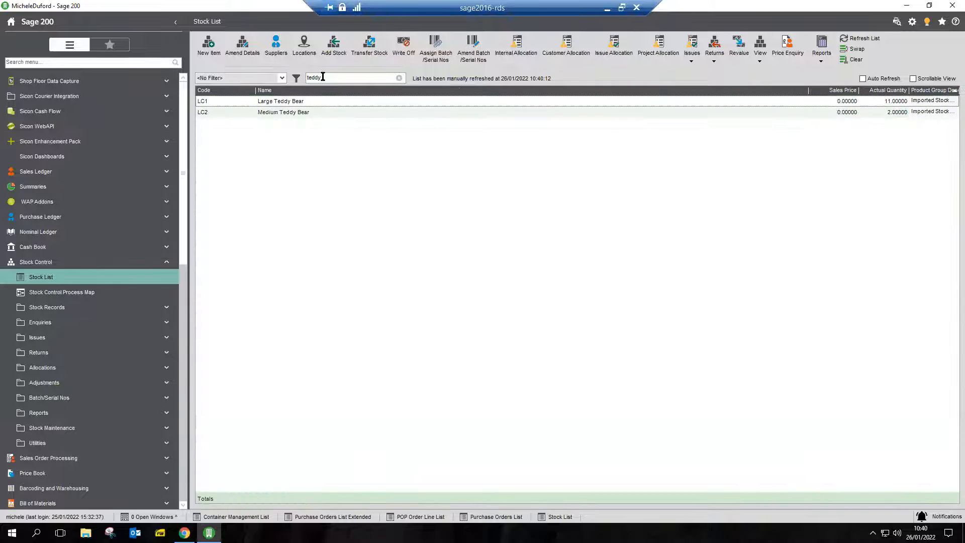
Open the Large Teddy Bear stock item's details for amendment and display its landed costs.
{"action": "left_click", "coordinate": [305, 102]}
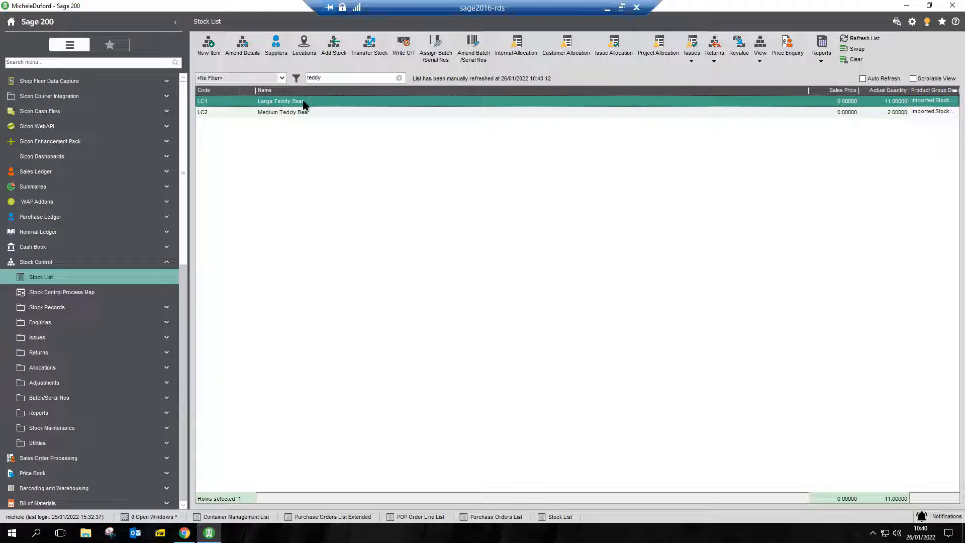
{"action": "left_click", "coordinate": [243, 46]}
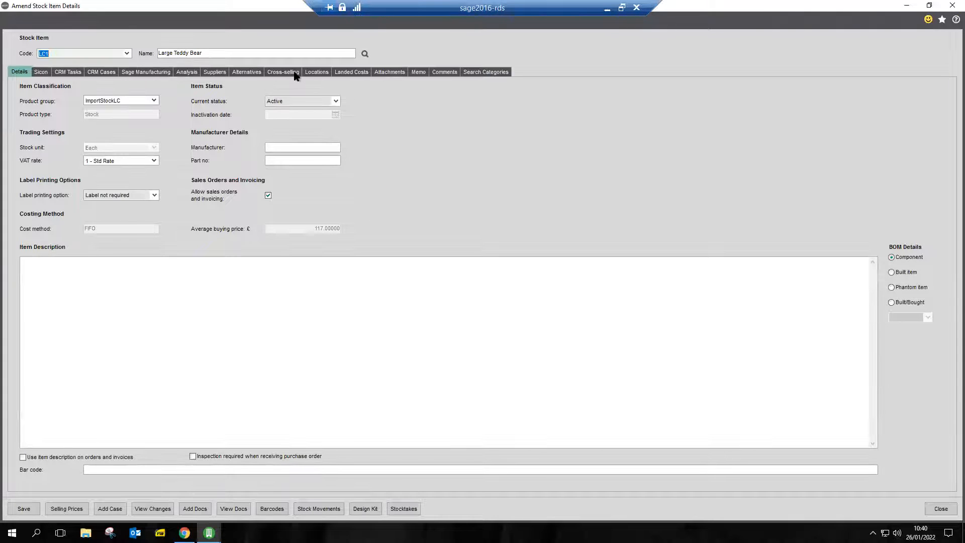
{"action": "left_click", "coordinate": [352, 72]}
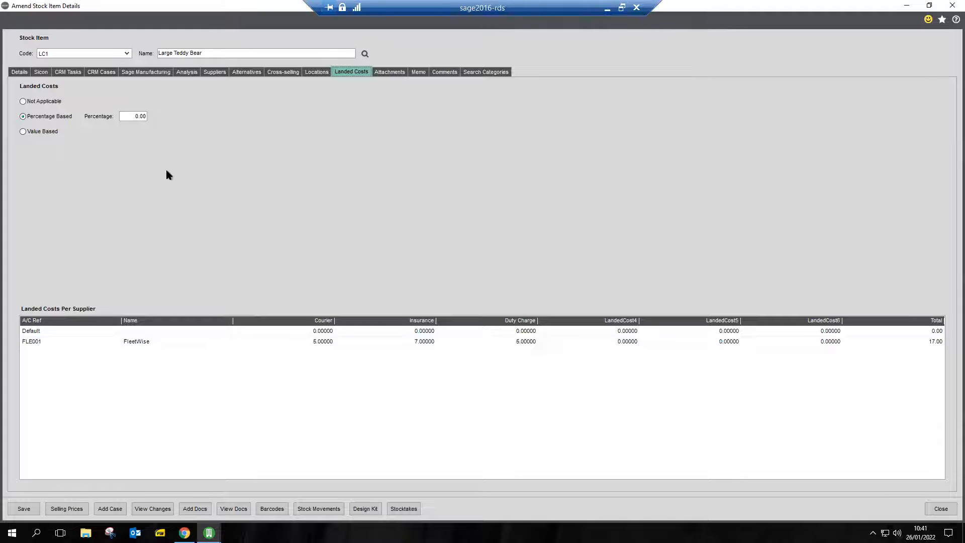
Close the stock item details and display the landed costs on the FleetWise purchase order from the Purchase Orders List.
{"action": "left_click", "coordinate": [940, 509]}
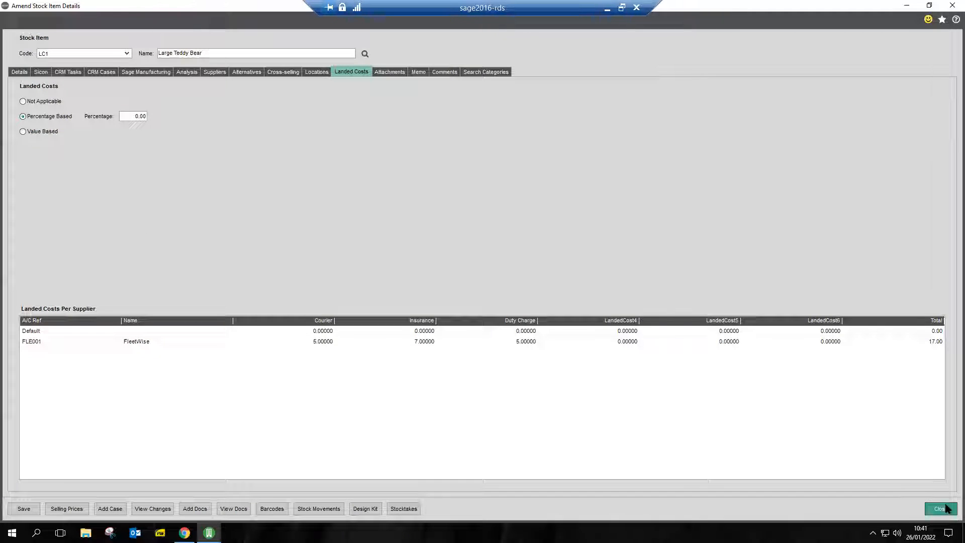
{"action": "left_click", "coordinate": [493, 517]}
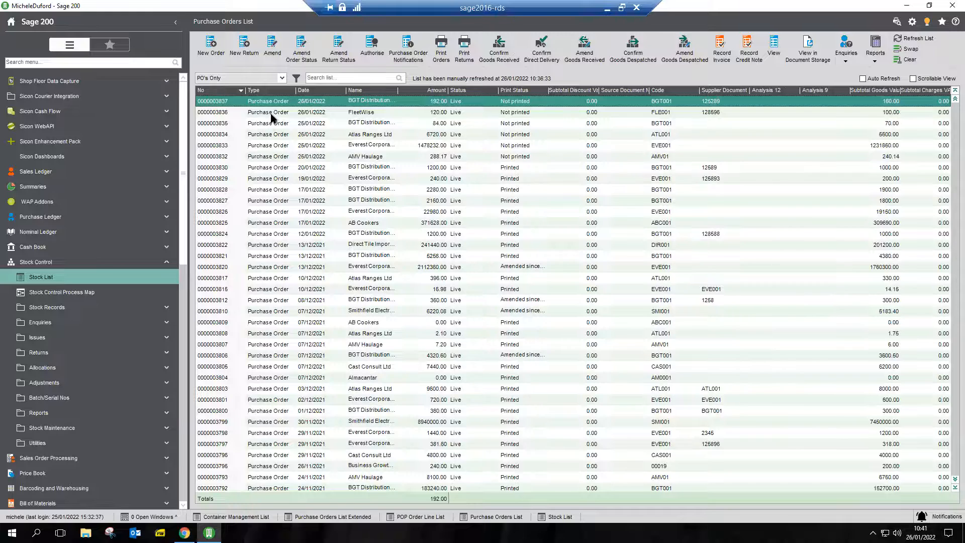
{"action": "left_click", "coordinate": [271, 113]}
{"action": "double_click", "coordinate": [271, 113]}
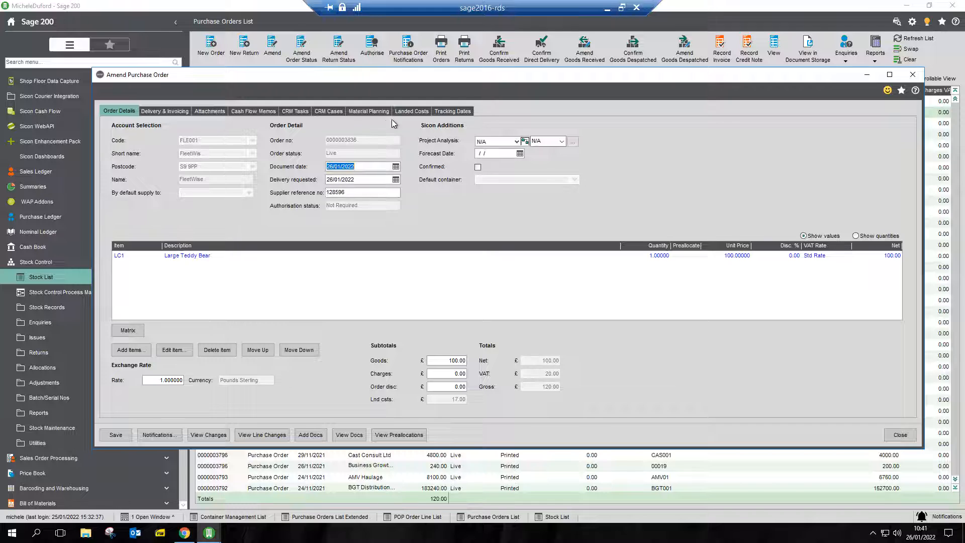
{"action": "left_click", "coordinate": [406, 114]}
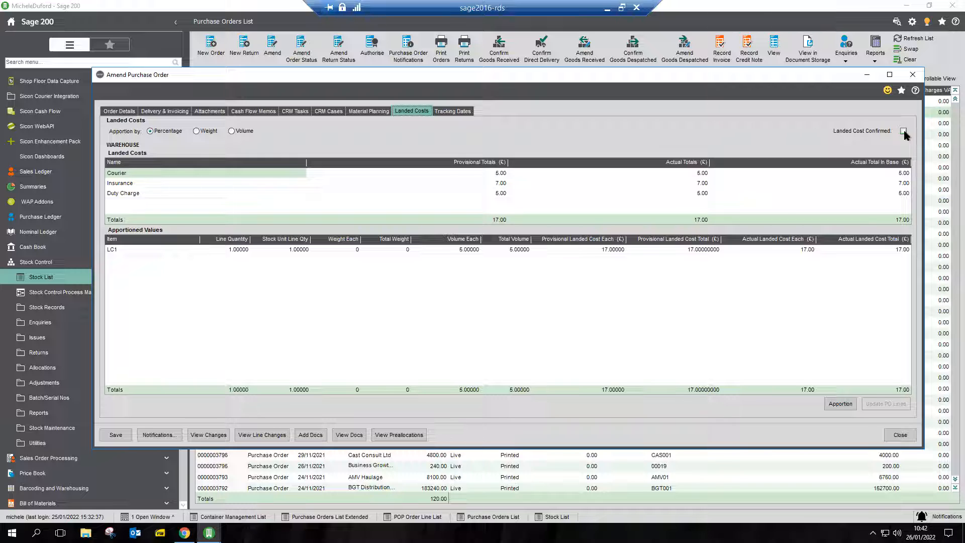
View the Large Teddy Bear order line's landed cost values without changing them, and close the purchase order, accepting its confirmation.
{"action": "left_click", "coordinate": [897, 436]}
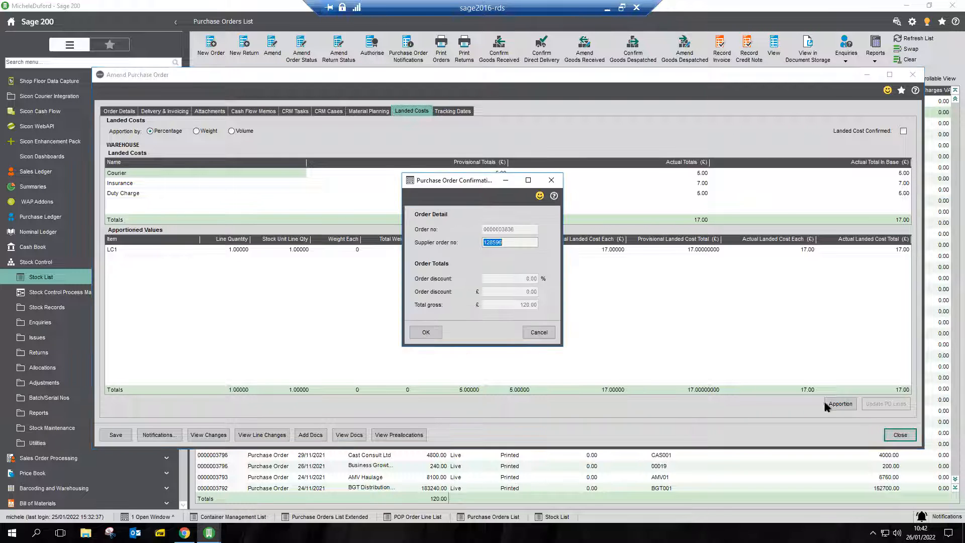
{"action": "left_click", "coordinate": [537, 334]}
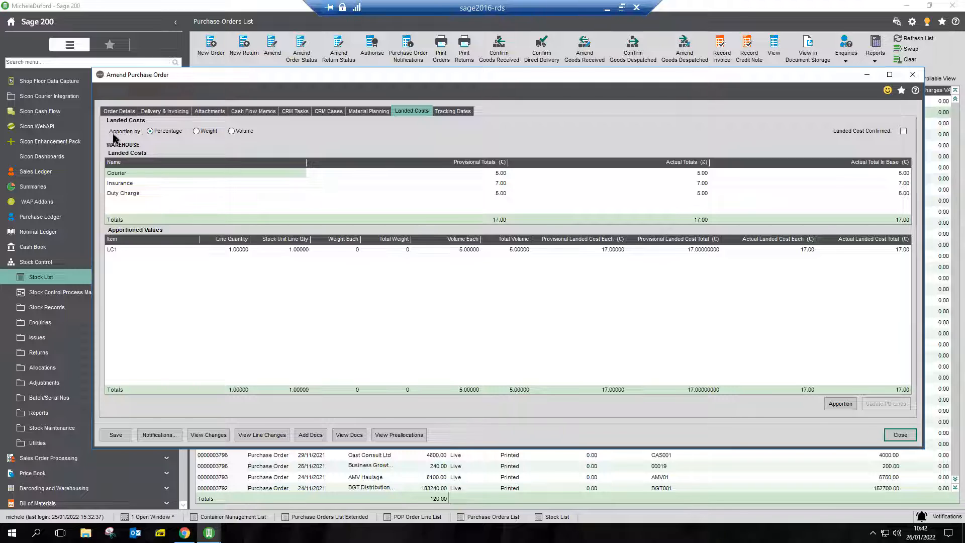
{"action": "left_click", "coordinate": [129, 111]}
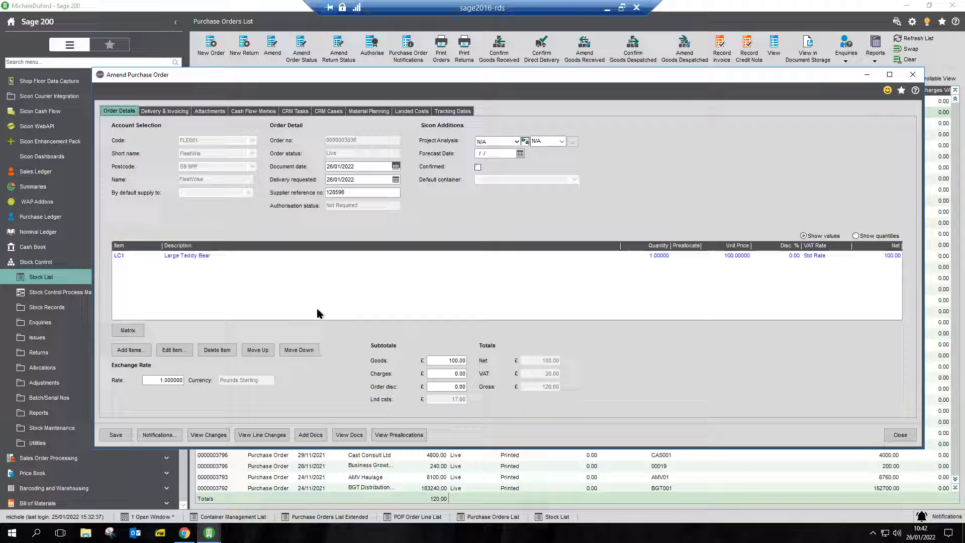
{"action": "left_click", "coordinate": [170, 257]}
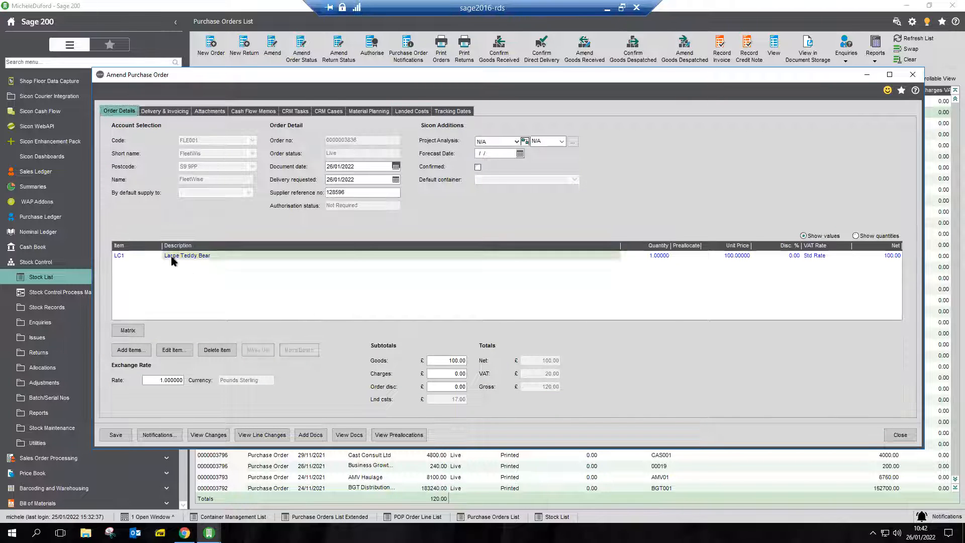
{"action": "left_click", "coordinate": [183, 354]}
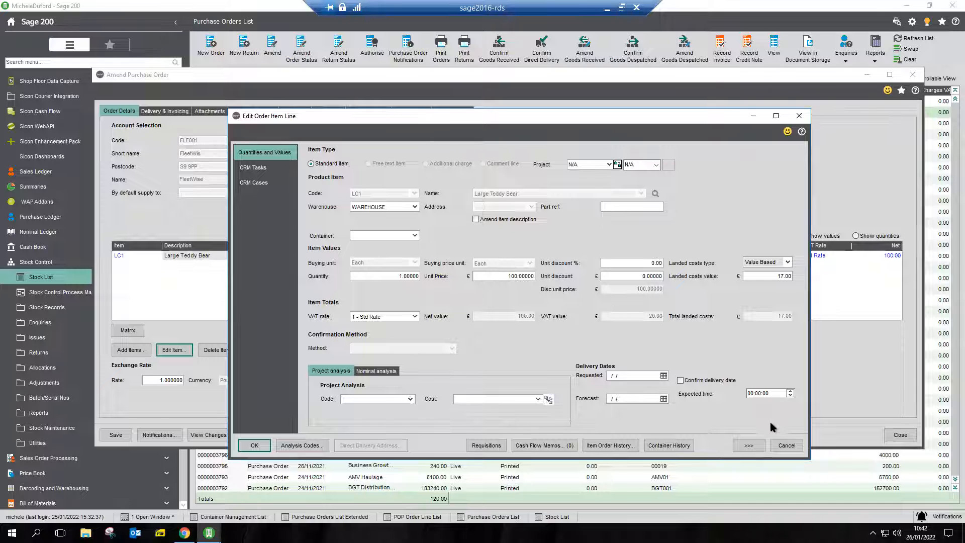
{"action": "left_click", "coordinate": [793, 448]}
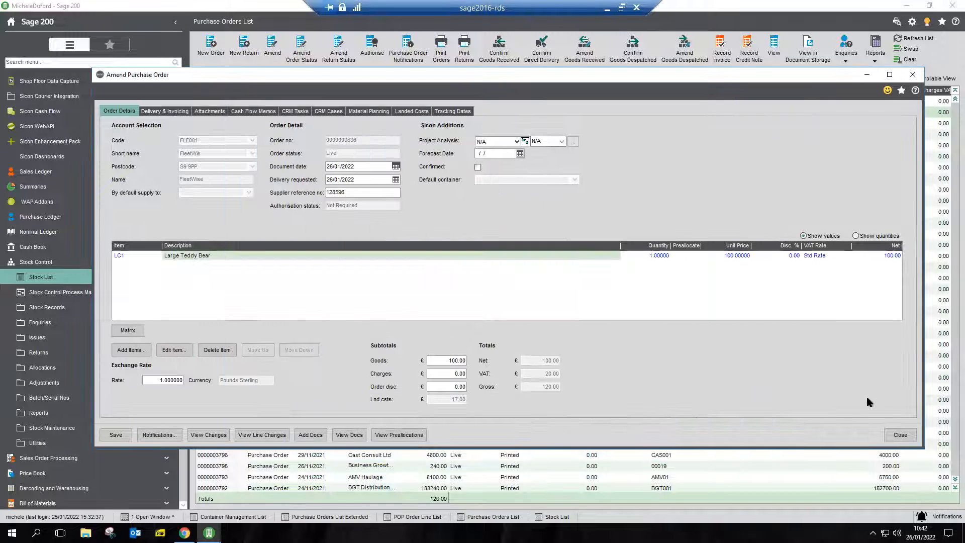
{"action": "left_click", "coordinate": [900, 436]}
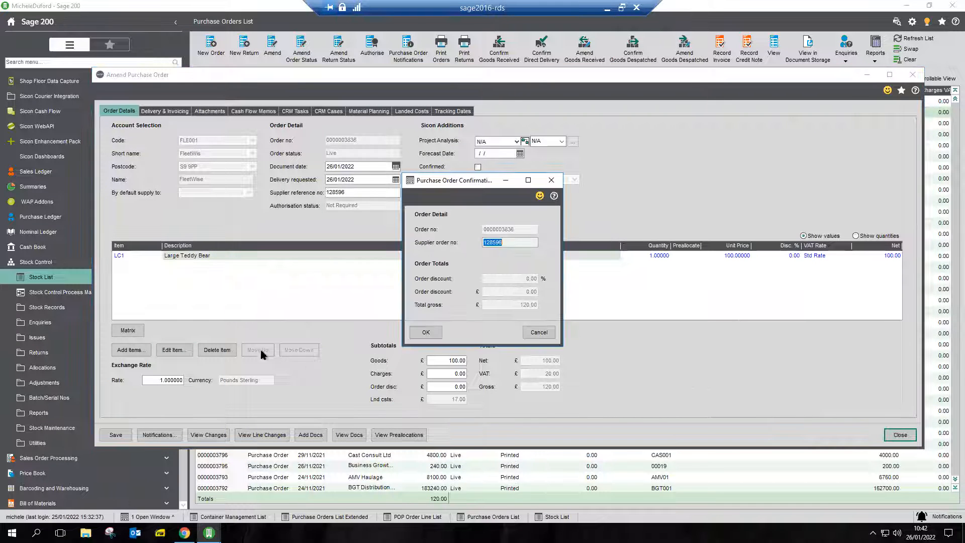
{"action": "left_click", "coordinate": [426, 333]}
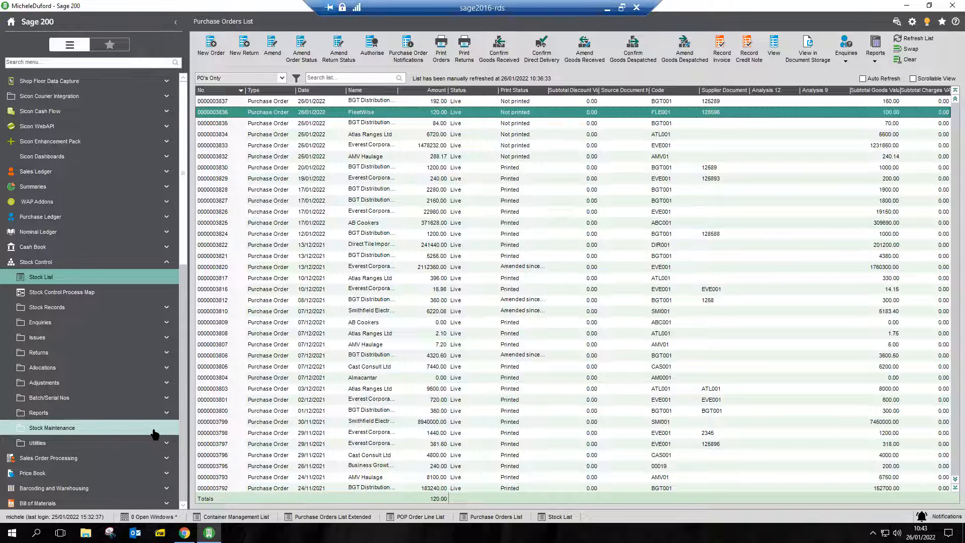
Collapse all expanded modules in the Sage 200 navigation and minimise the remote desktop session.
{"action": "right_click", "coordinate": [136, 261]}
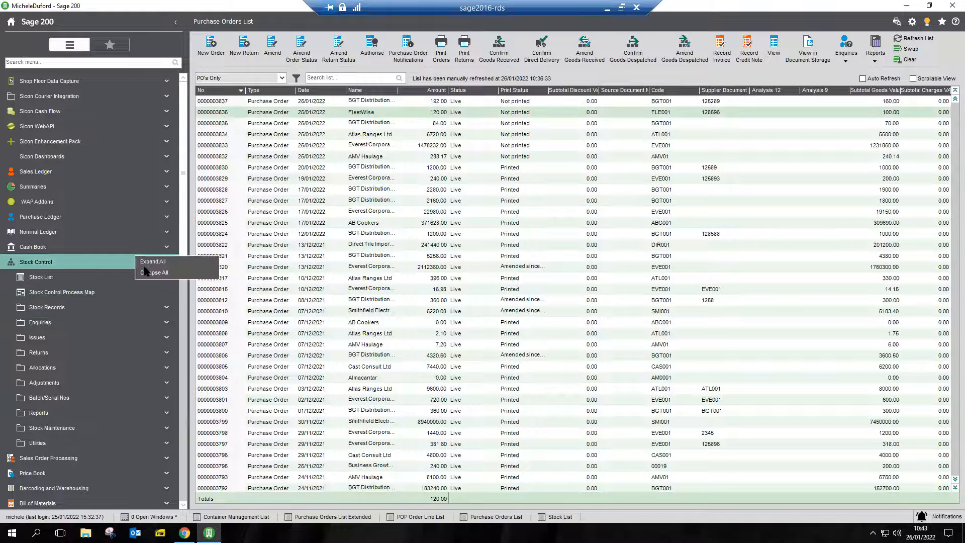
{"action": "left_click", "coordinate": [148, 273]}
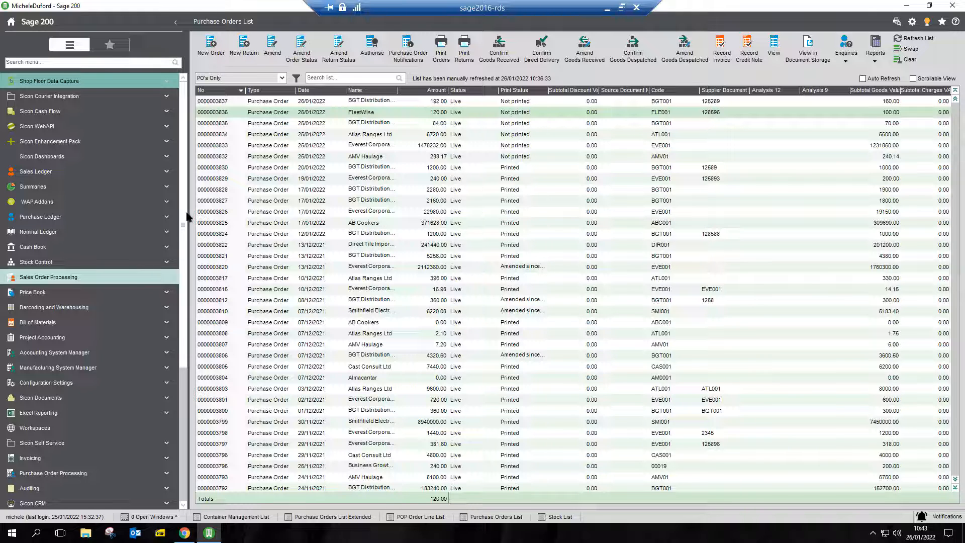
{"action": "left_click", "coordinate": [608, 14]}
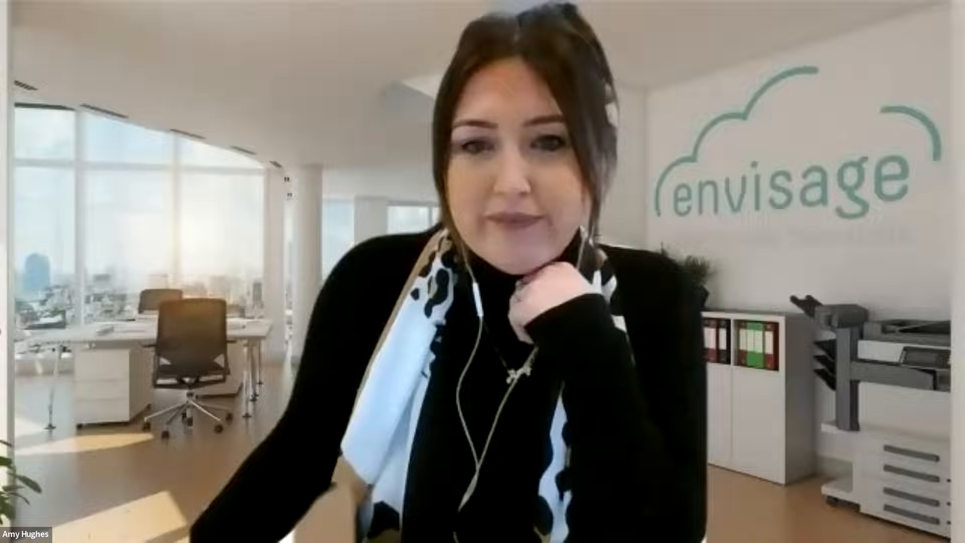